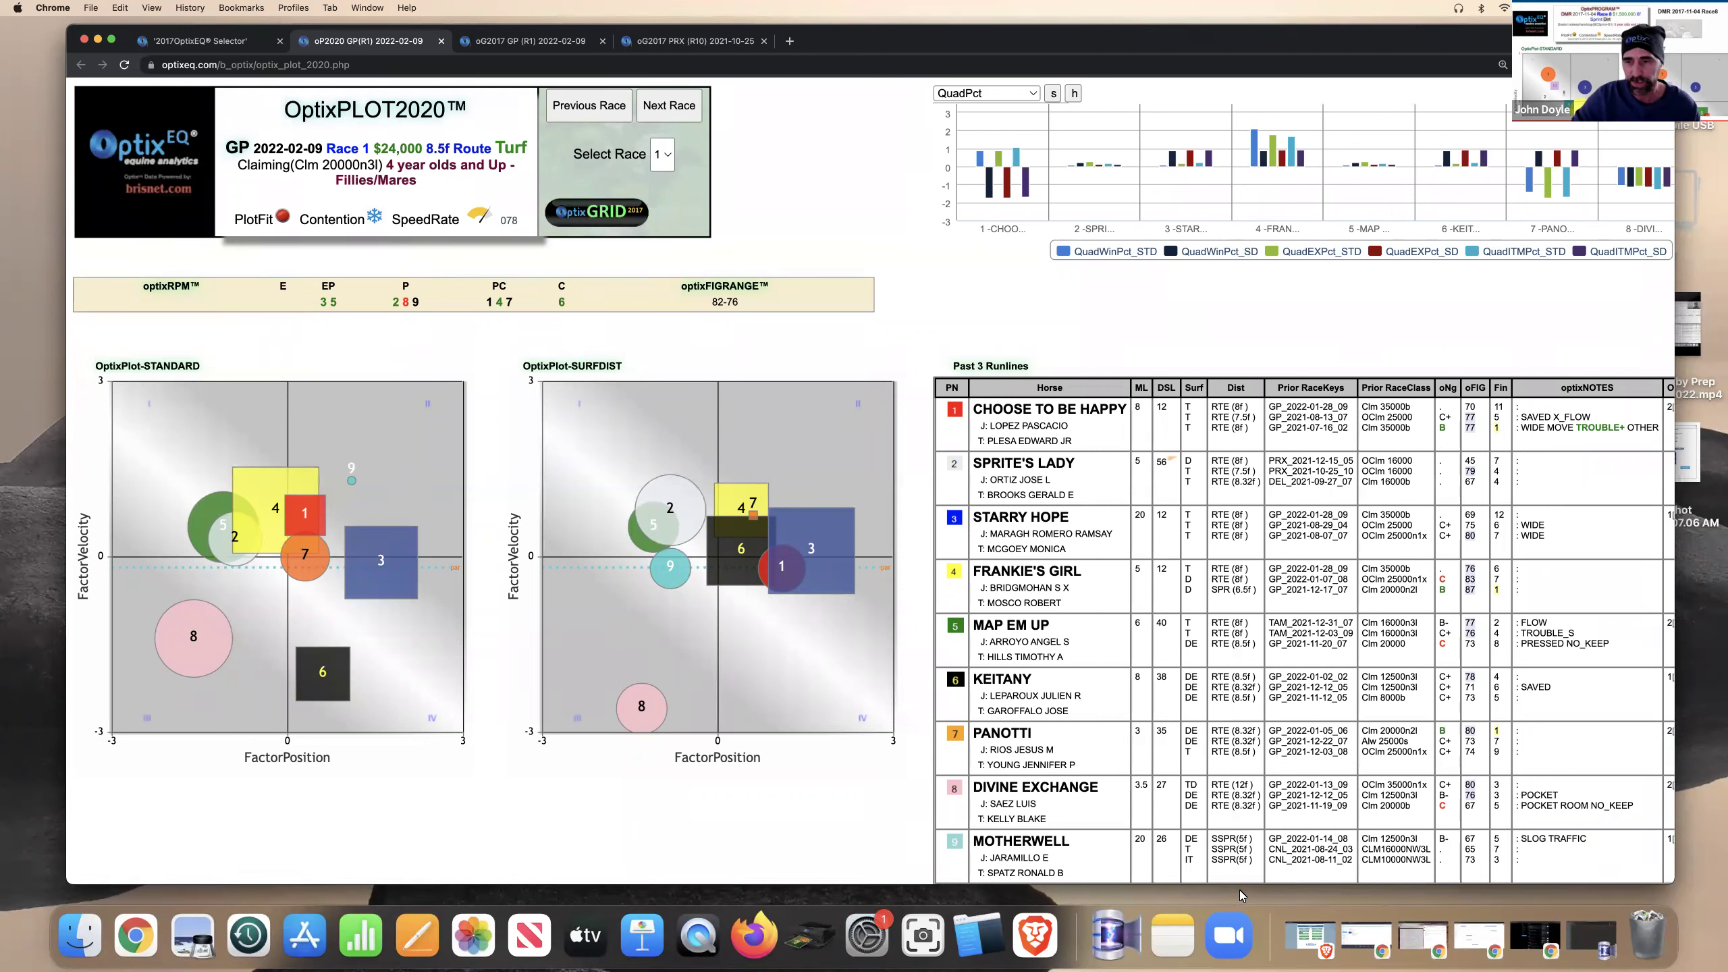
Box the E/EP pace ratings, underline horse 3, and box bubbles 2 and 5 on both plots
click(1242, 936)
mouse_move(261, 276)
mouse_down()
mouse_move(328, 283)
mouse_move(378, 322)
mouse_up()
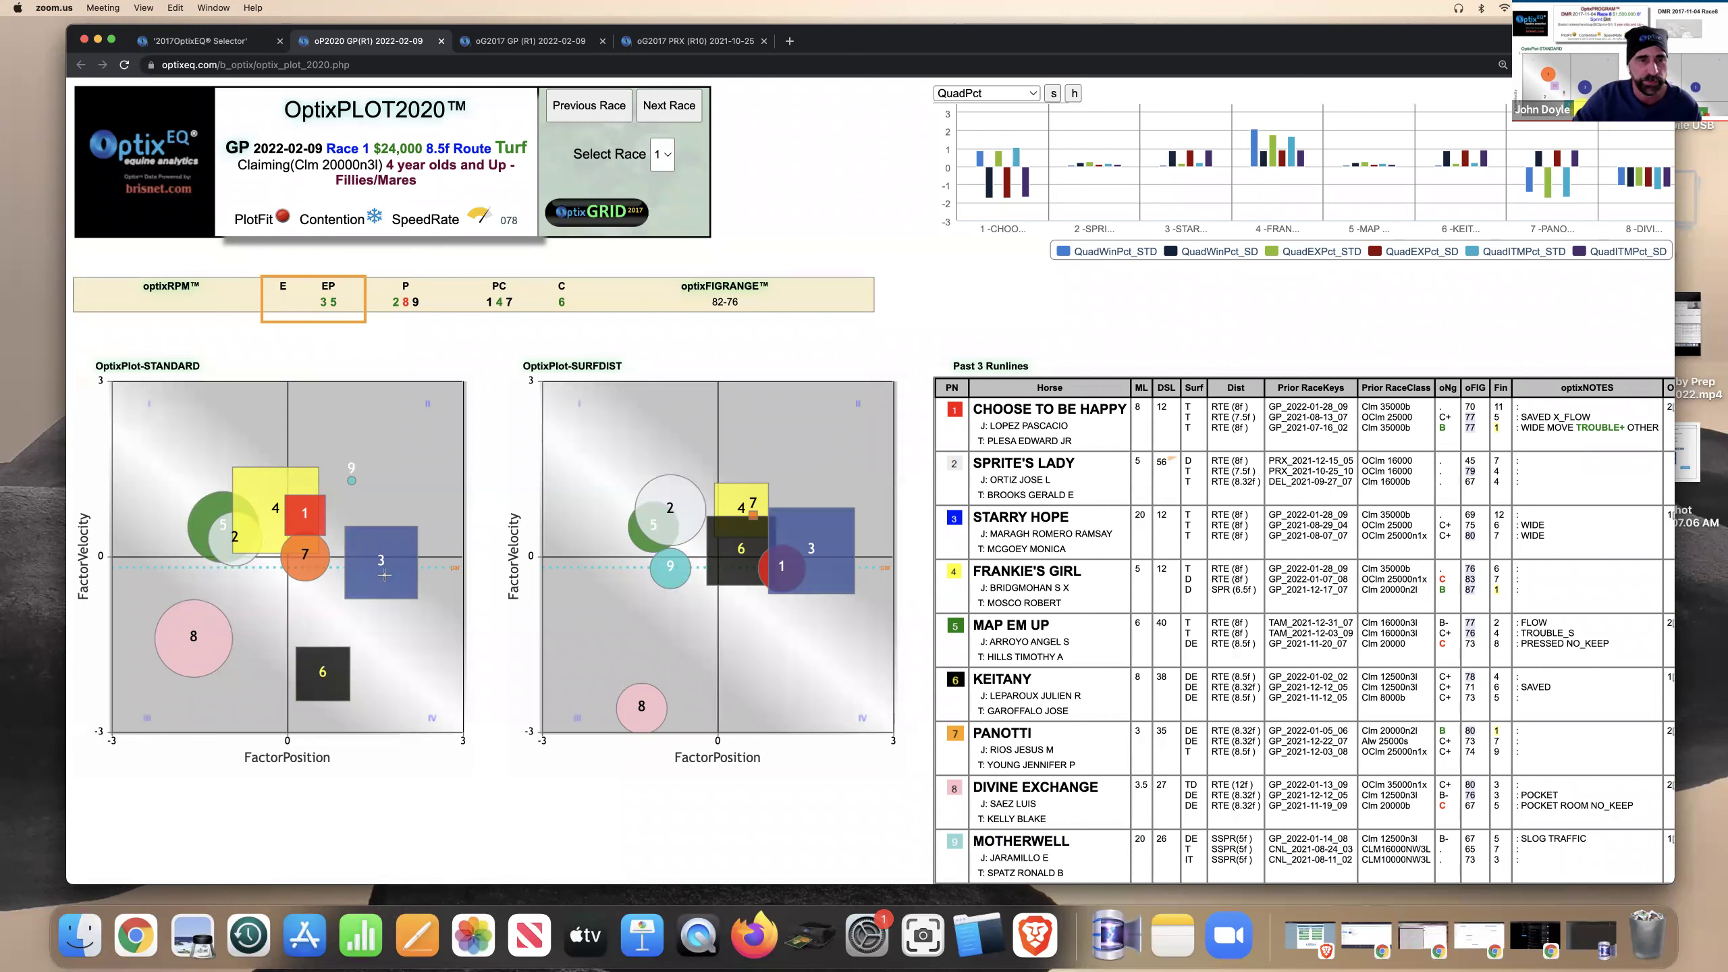
drag(373, 574, 395, 574)
mouse_move(187, 500)
mouse_down()
mouse_move(245, 500)
mouse_move(268, 557)
mouse_move(262, 653)
mouse_up()
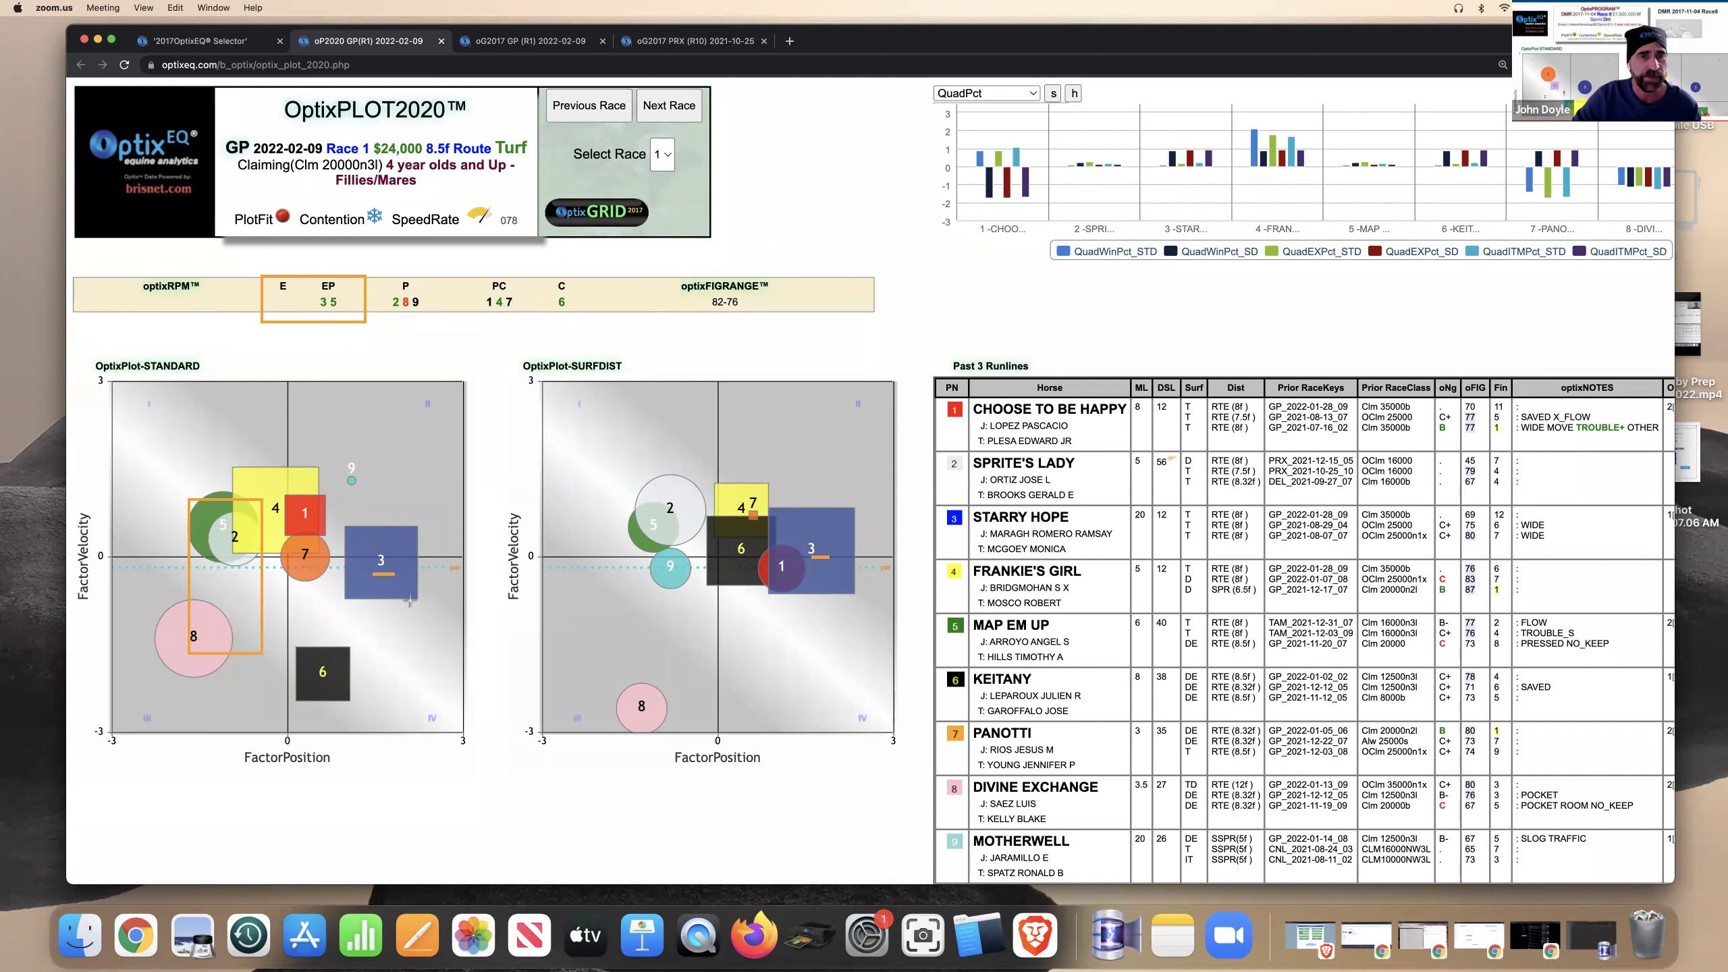
mouse_move(620, 505)
mouse_down()
mouse_move(687, 507)
mouse_move(688, 594)
mouse_up()
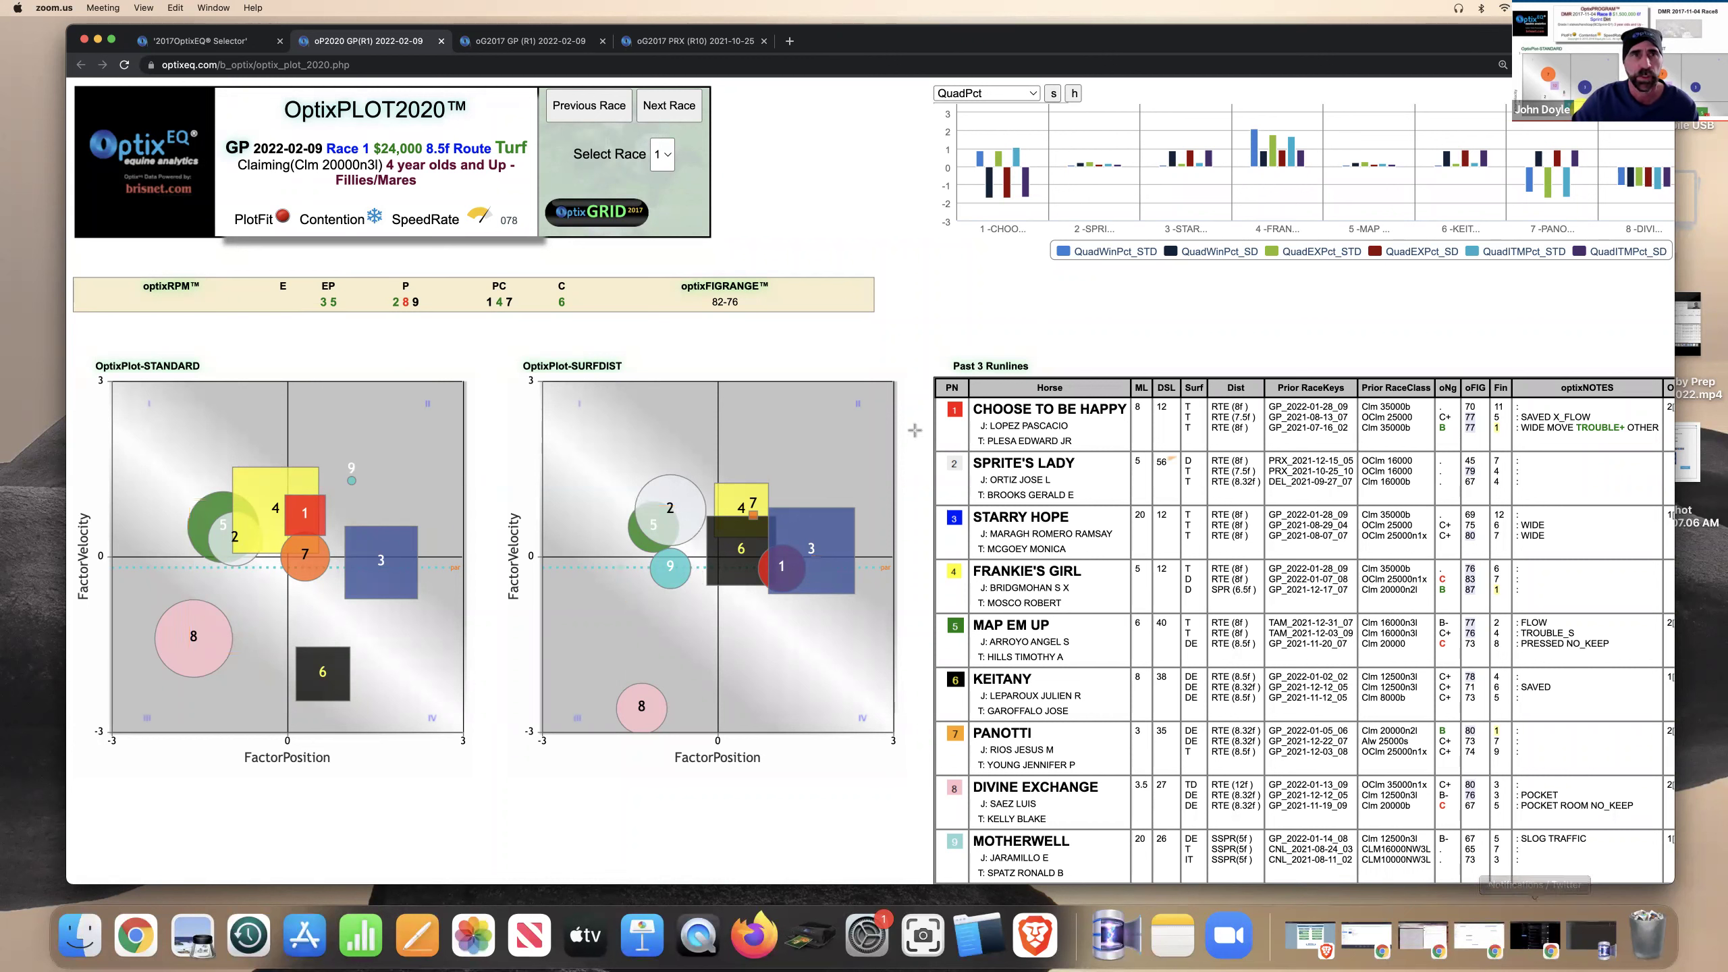
On the oG2017 GP (R1) grid, filter the PN column to horse 3, Starry Hope
click(559, 47)
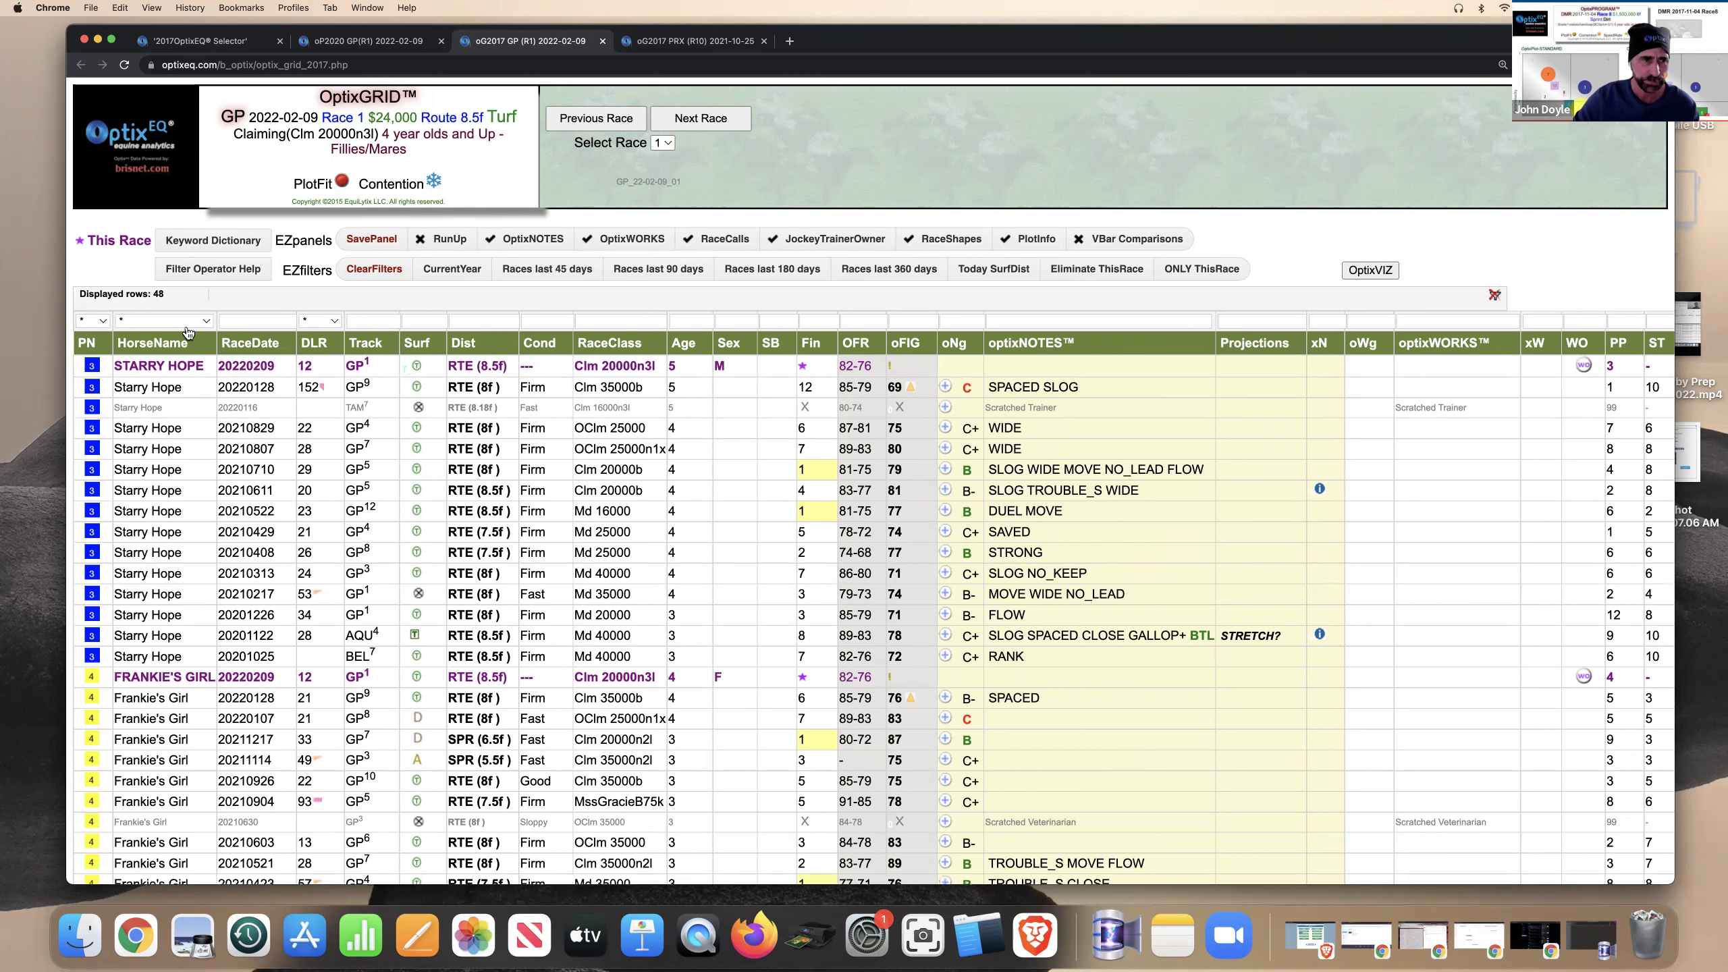
click(93, 324)
click(97, 346)
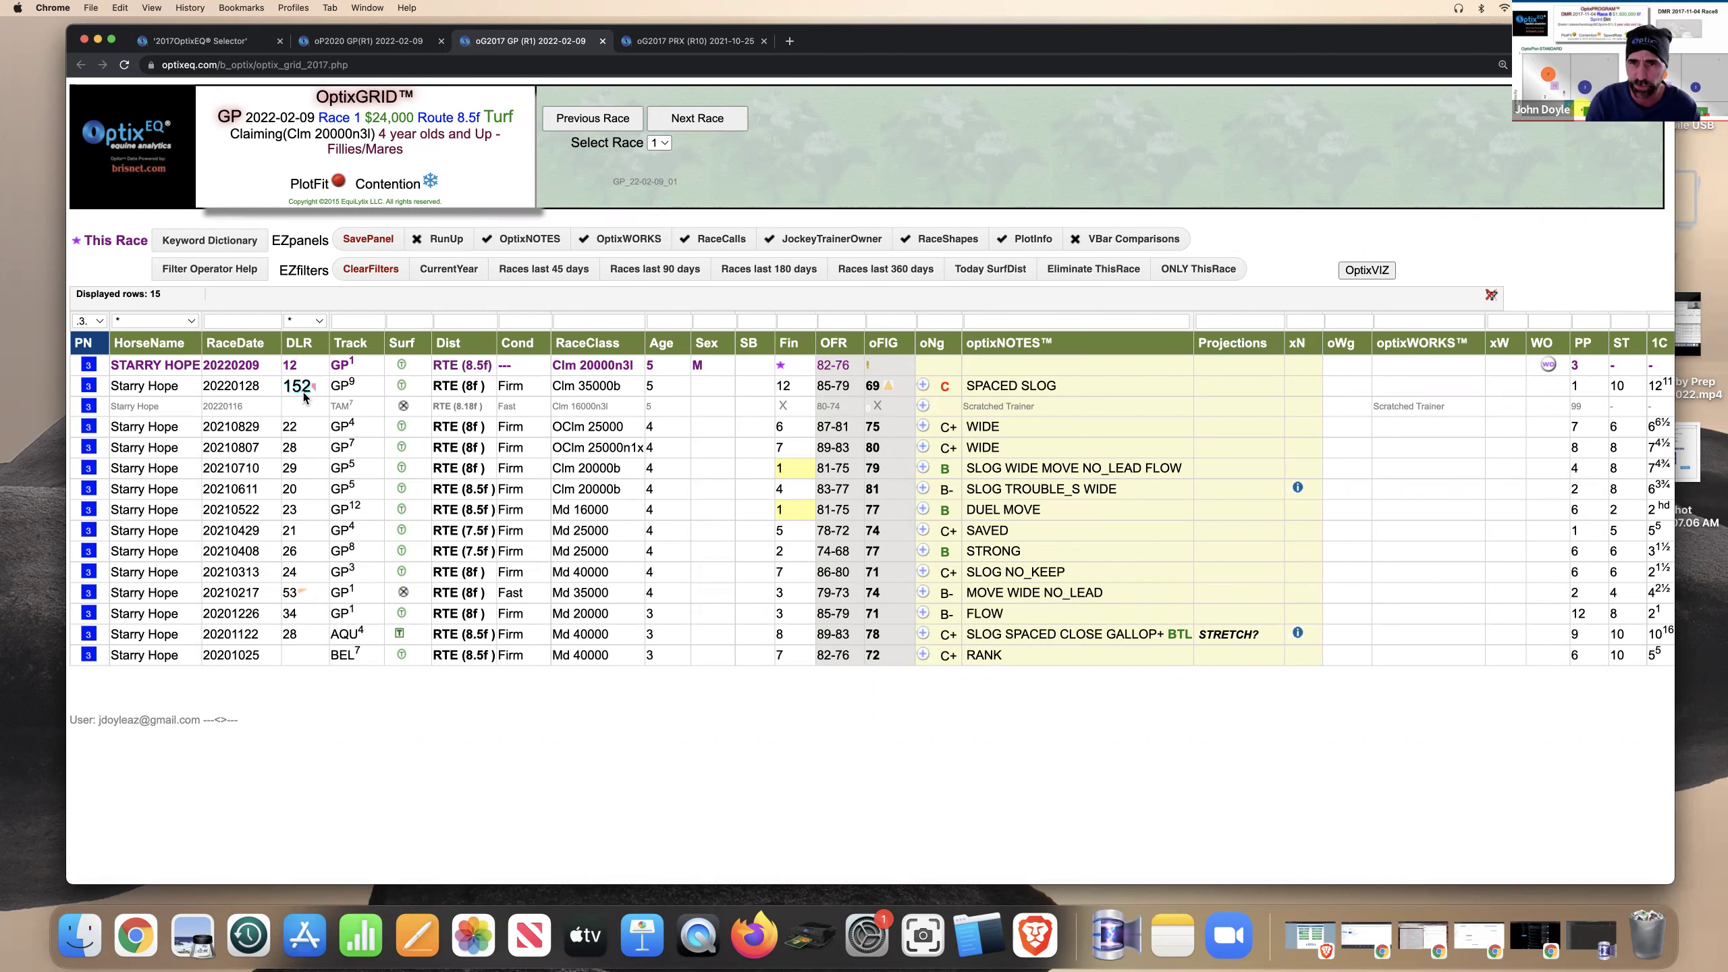
scroll(304, 397, right, 5)
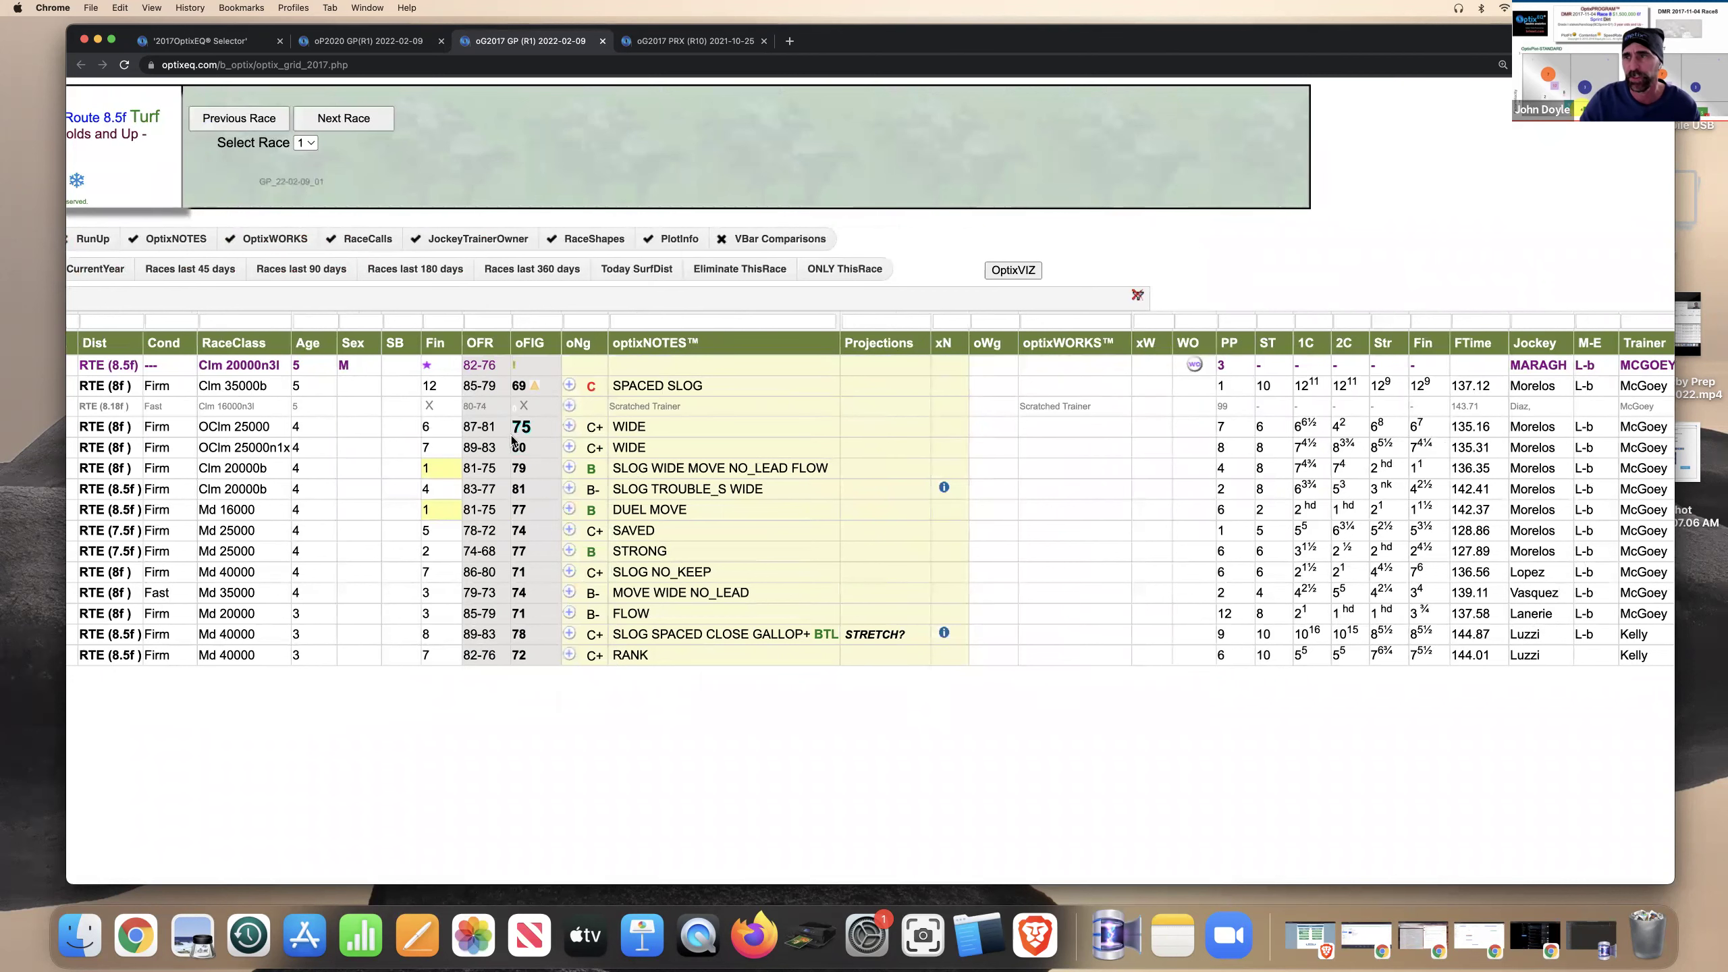
scroll(511, 440, left, 5)
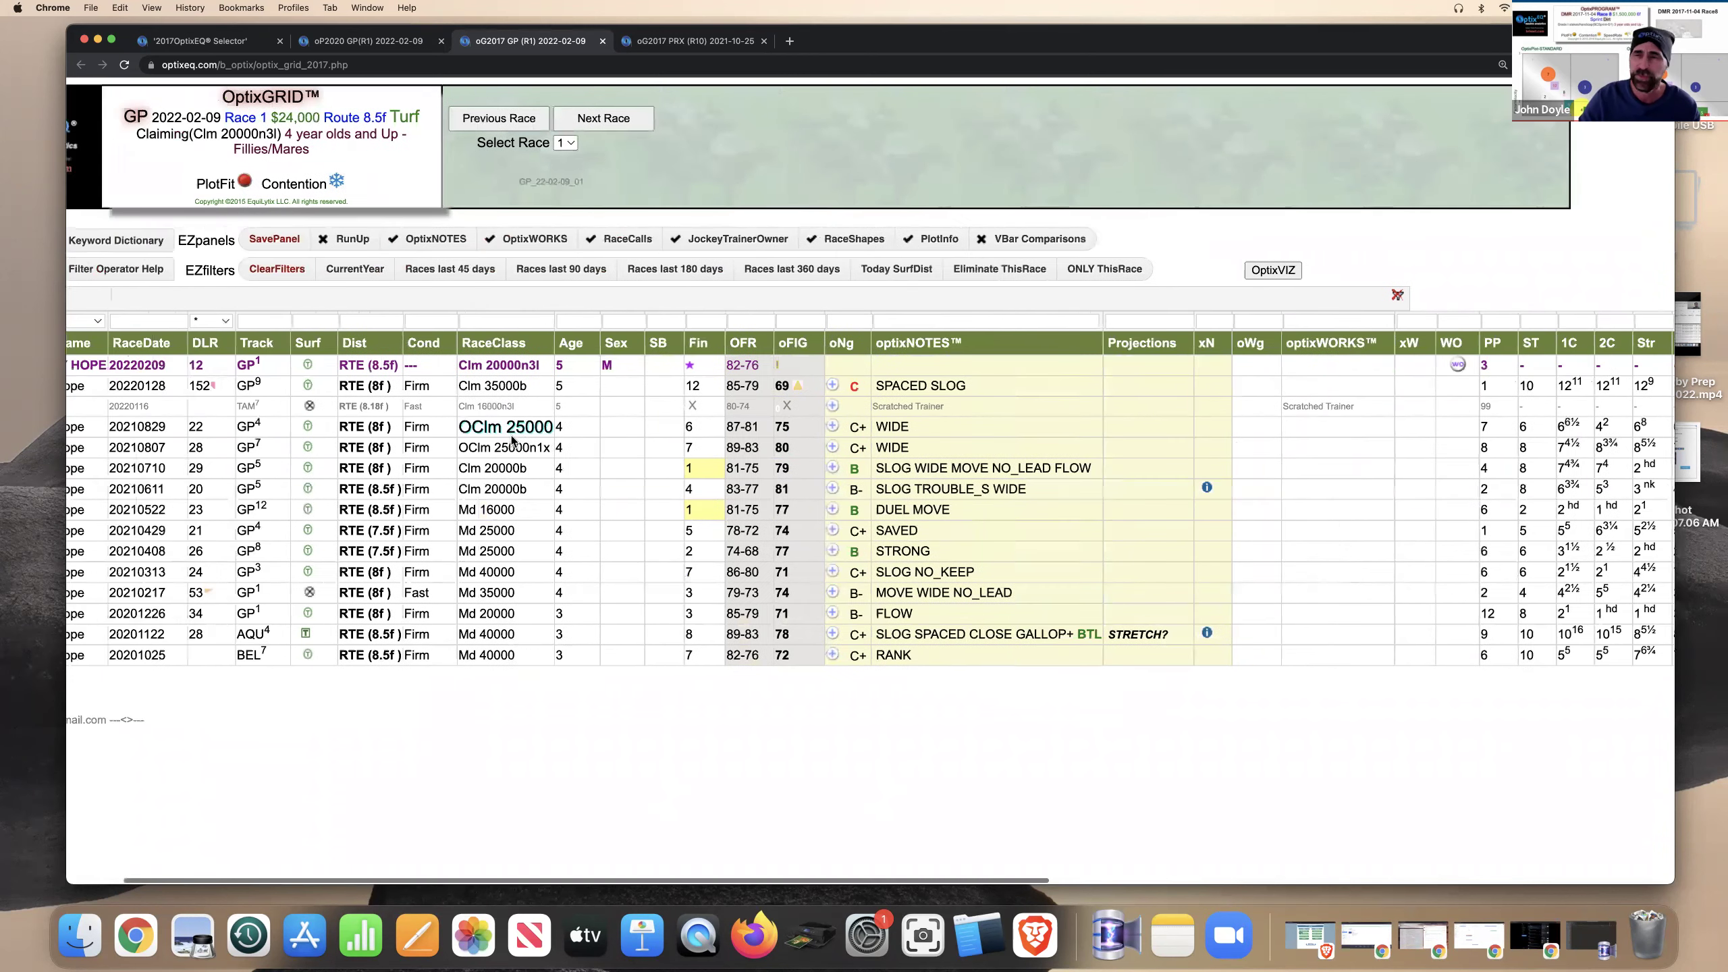
scroll(512, 440, right, 2)
scroll(512, 440, right, 3)
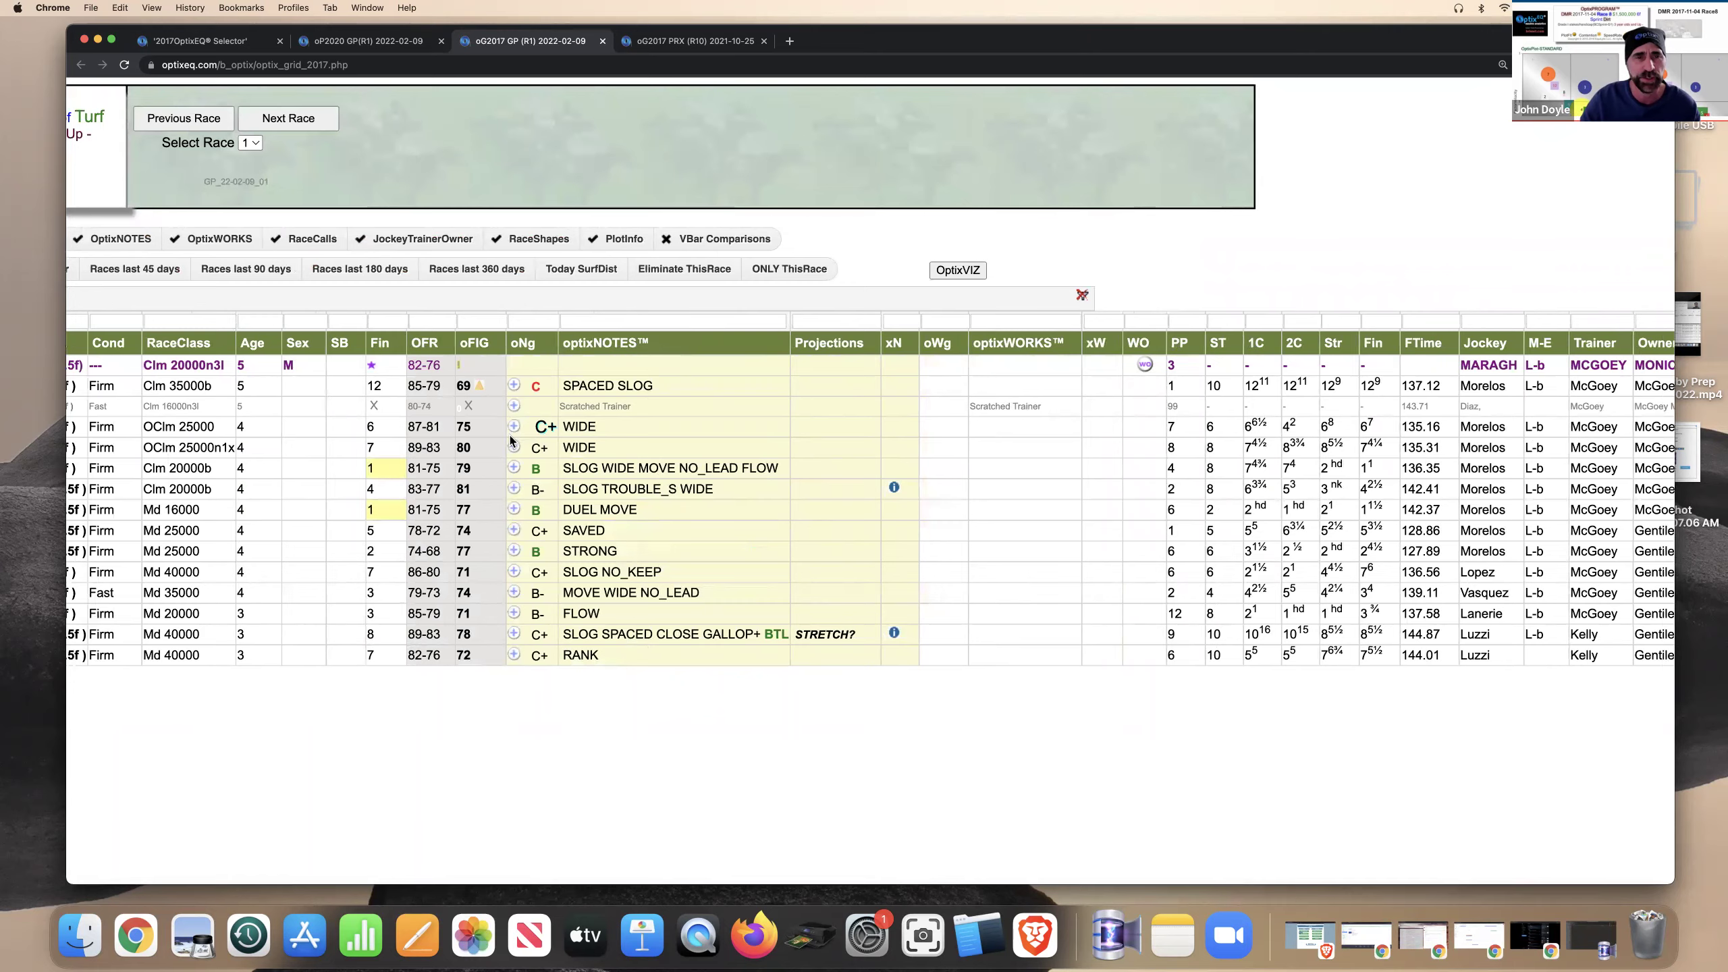
scroll(511, 440, left, 5)
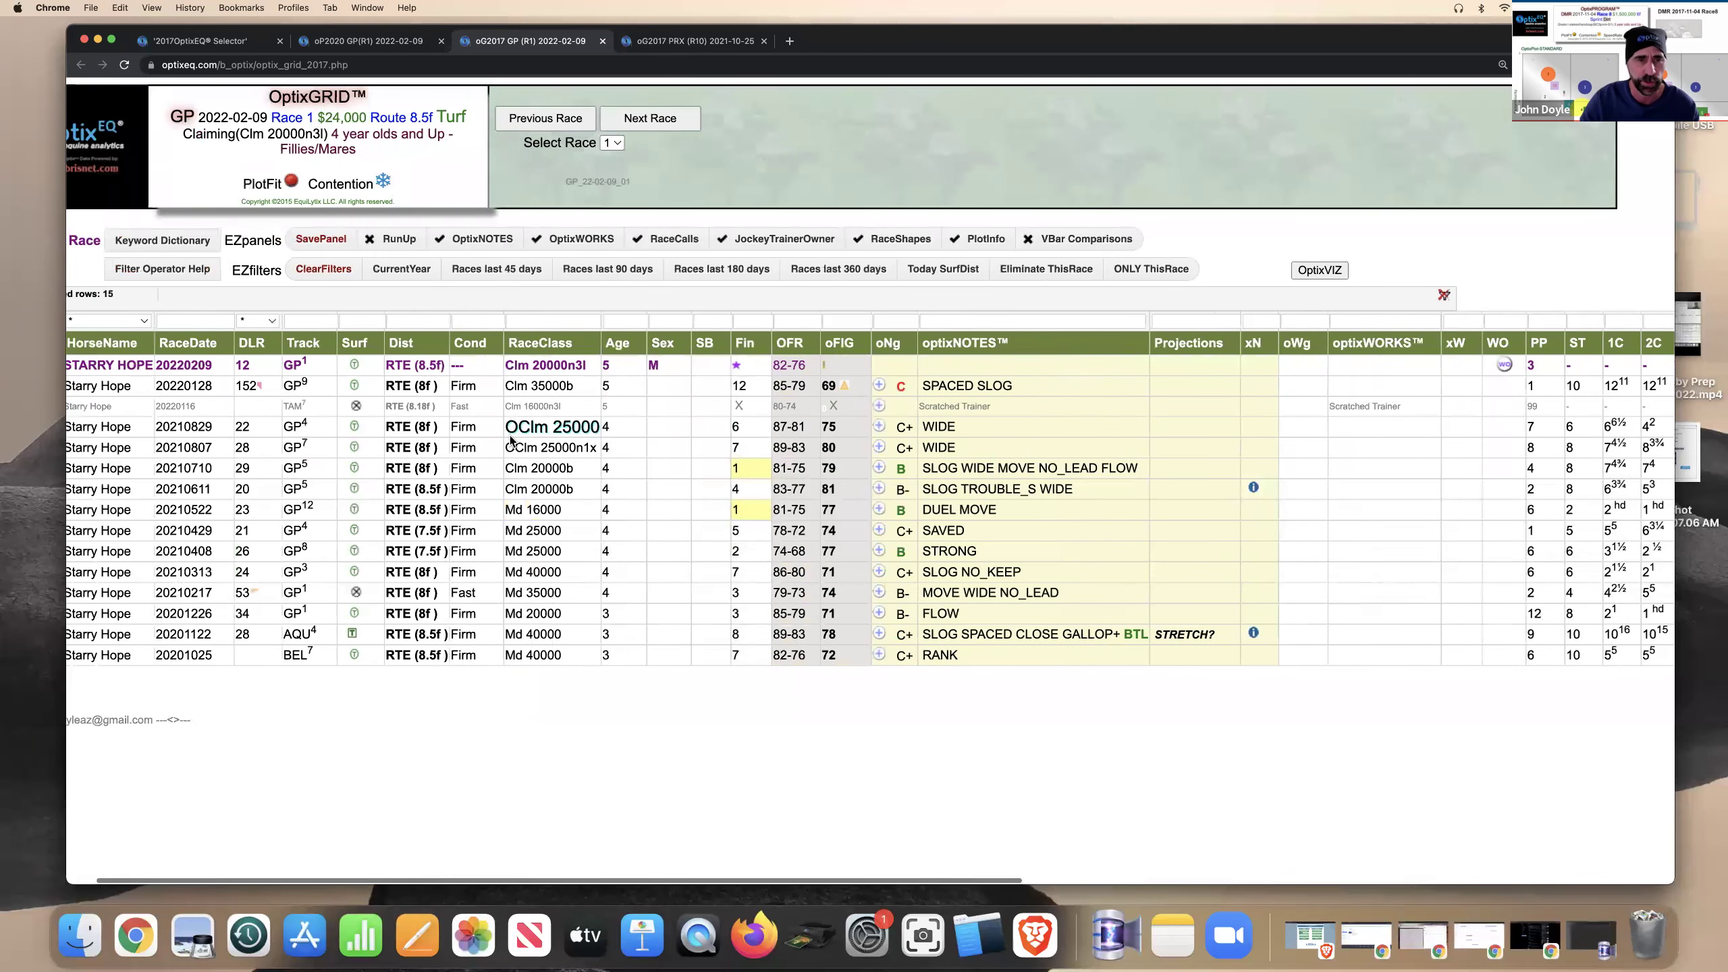
scroll(512, 440, left, 1)
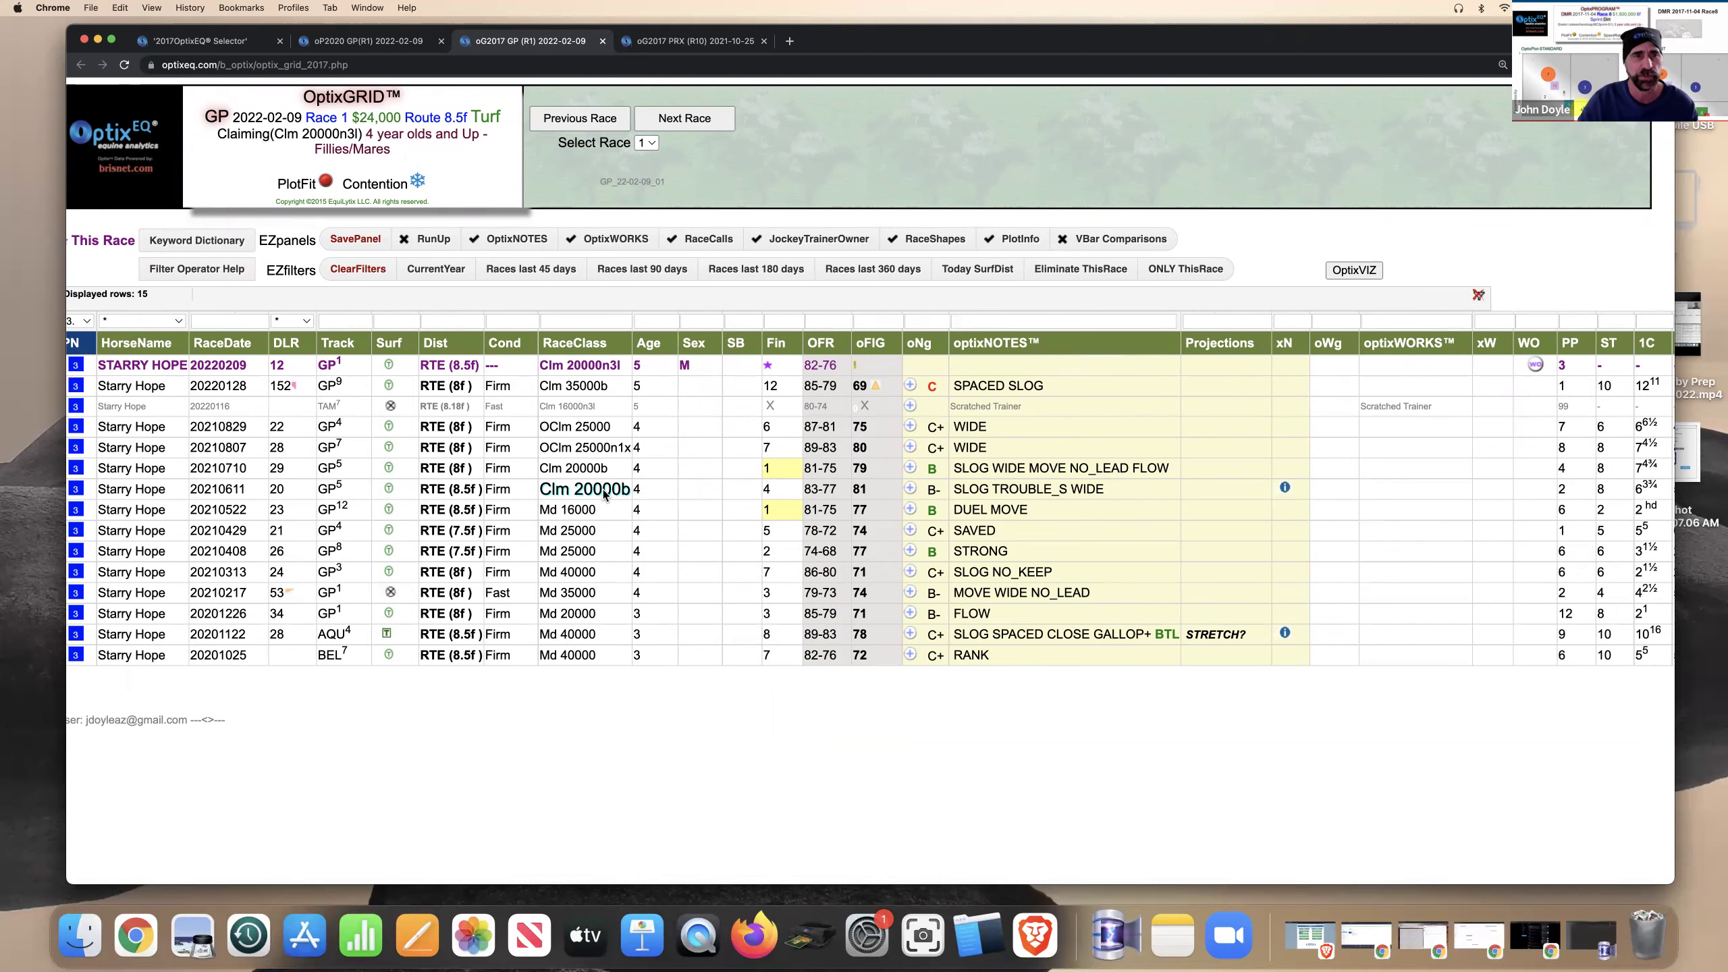
scroll(109, 544, left, 1)
Filter the grid's PN column to horse 4, Frankie's Girl, and scroll across its 14 past races
click(89, 323)
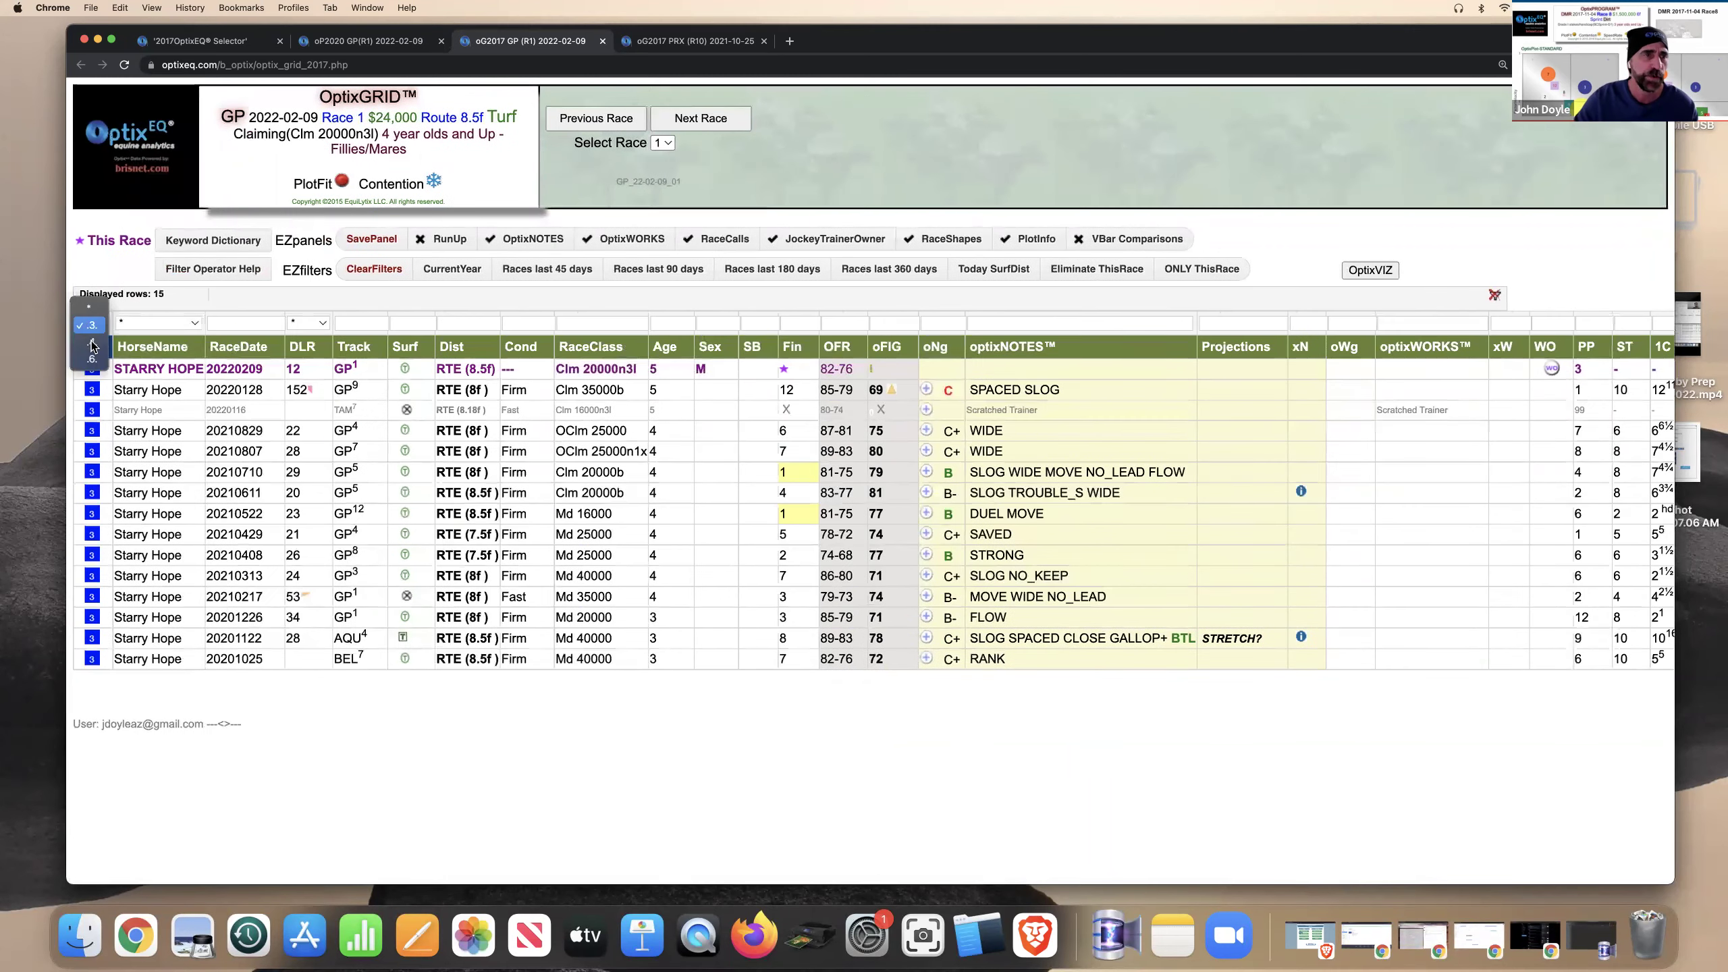
click(93, 346)
mouse_move(211, 422)
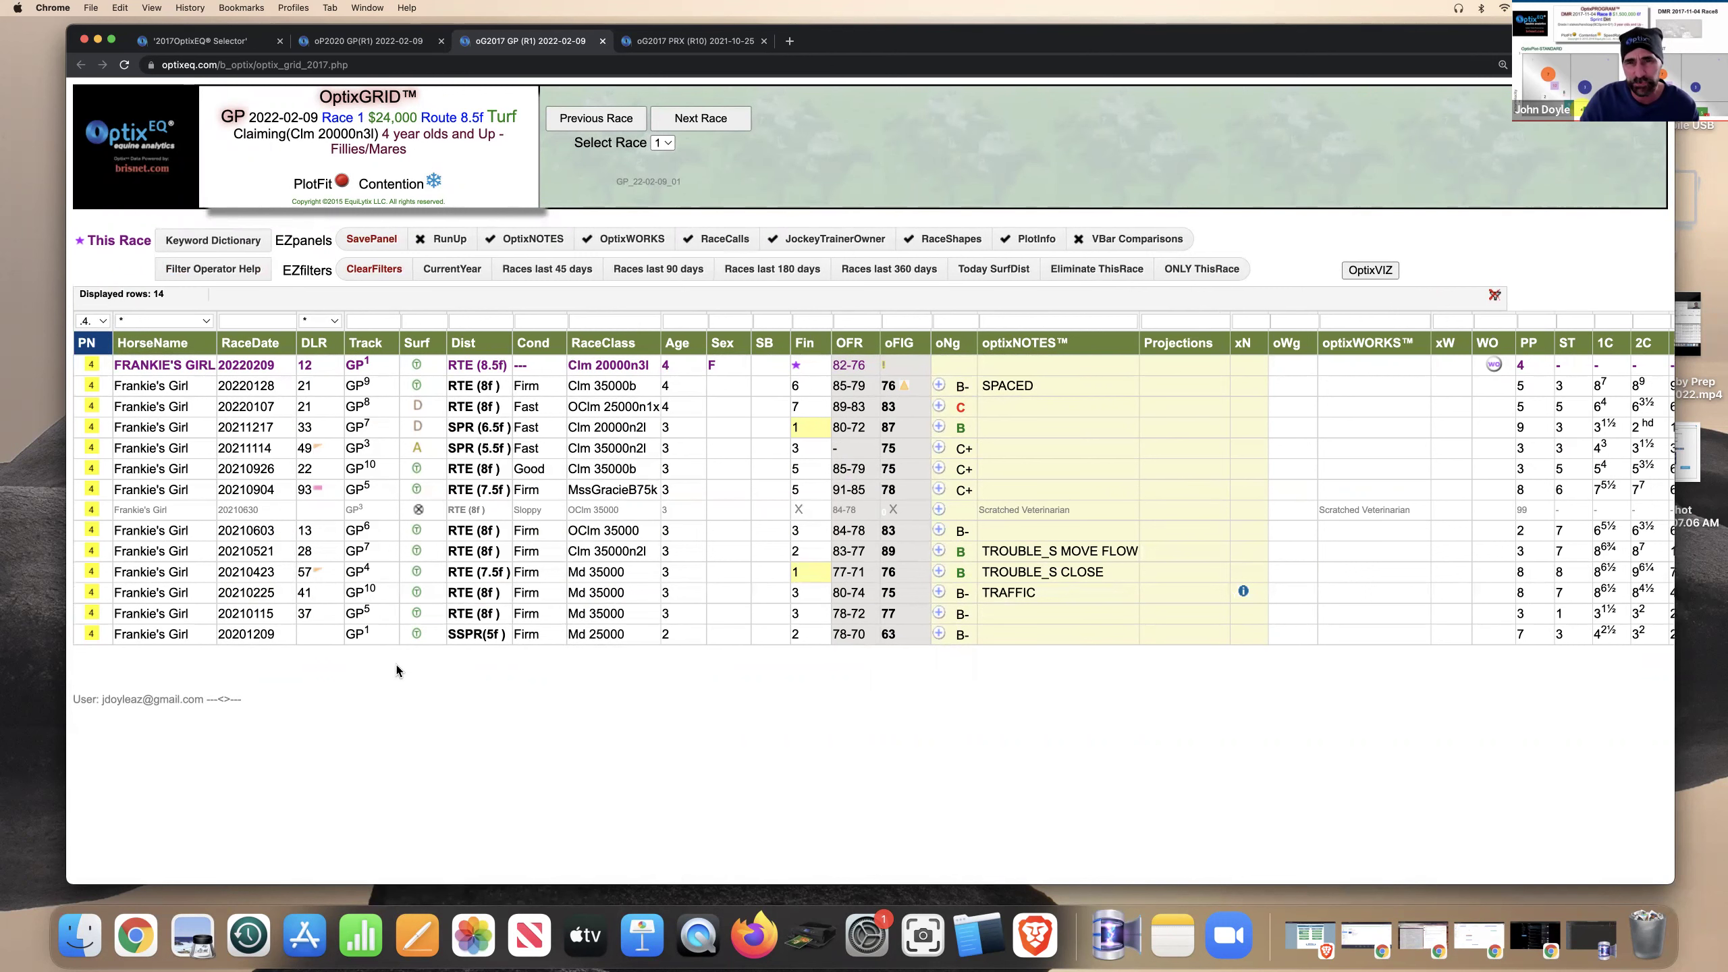
scroll(399, 670, right, 3)
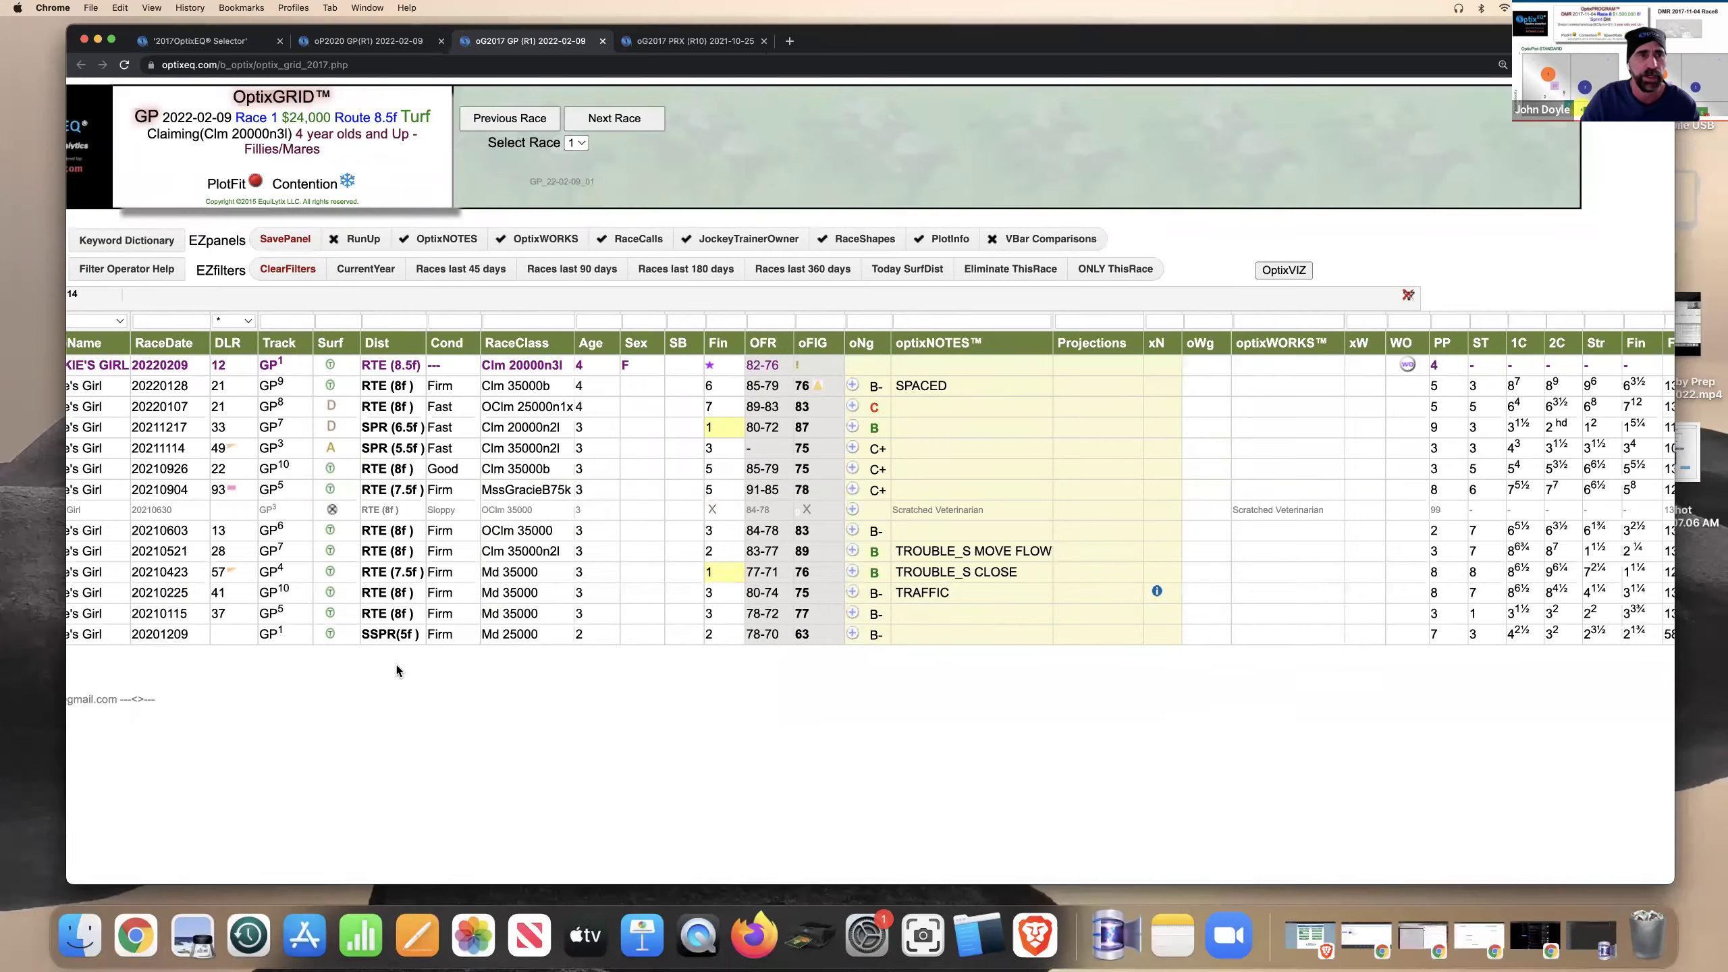
scroll(398, 670, left, 3)
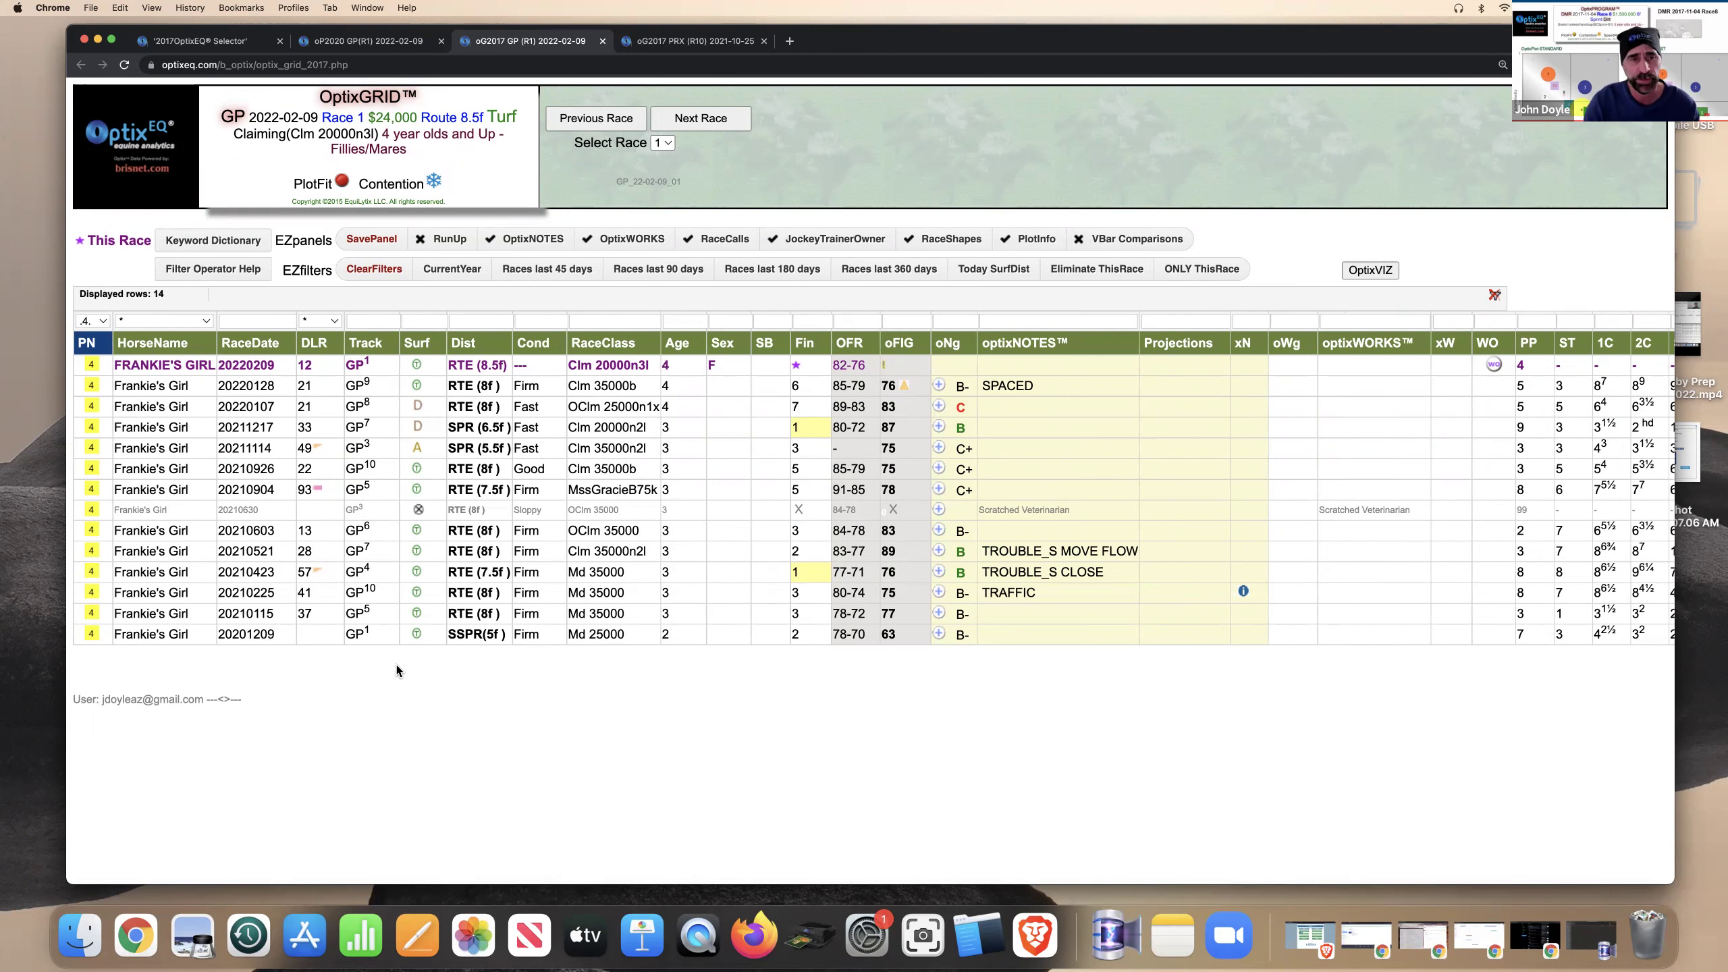
scroll(399, 670, right, 10)
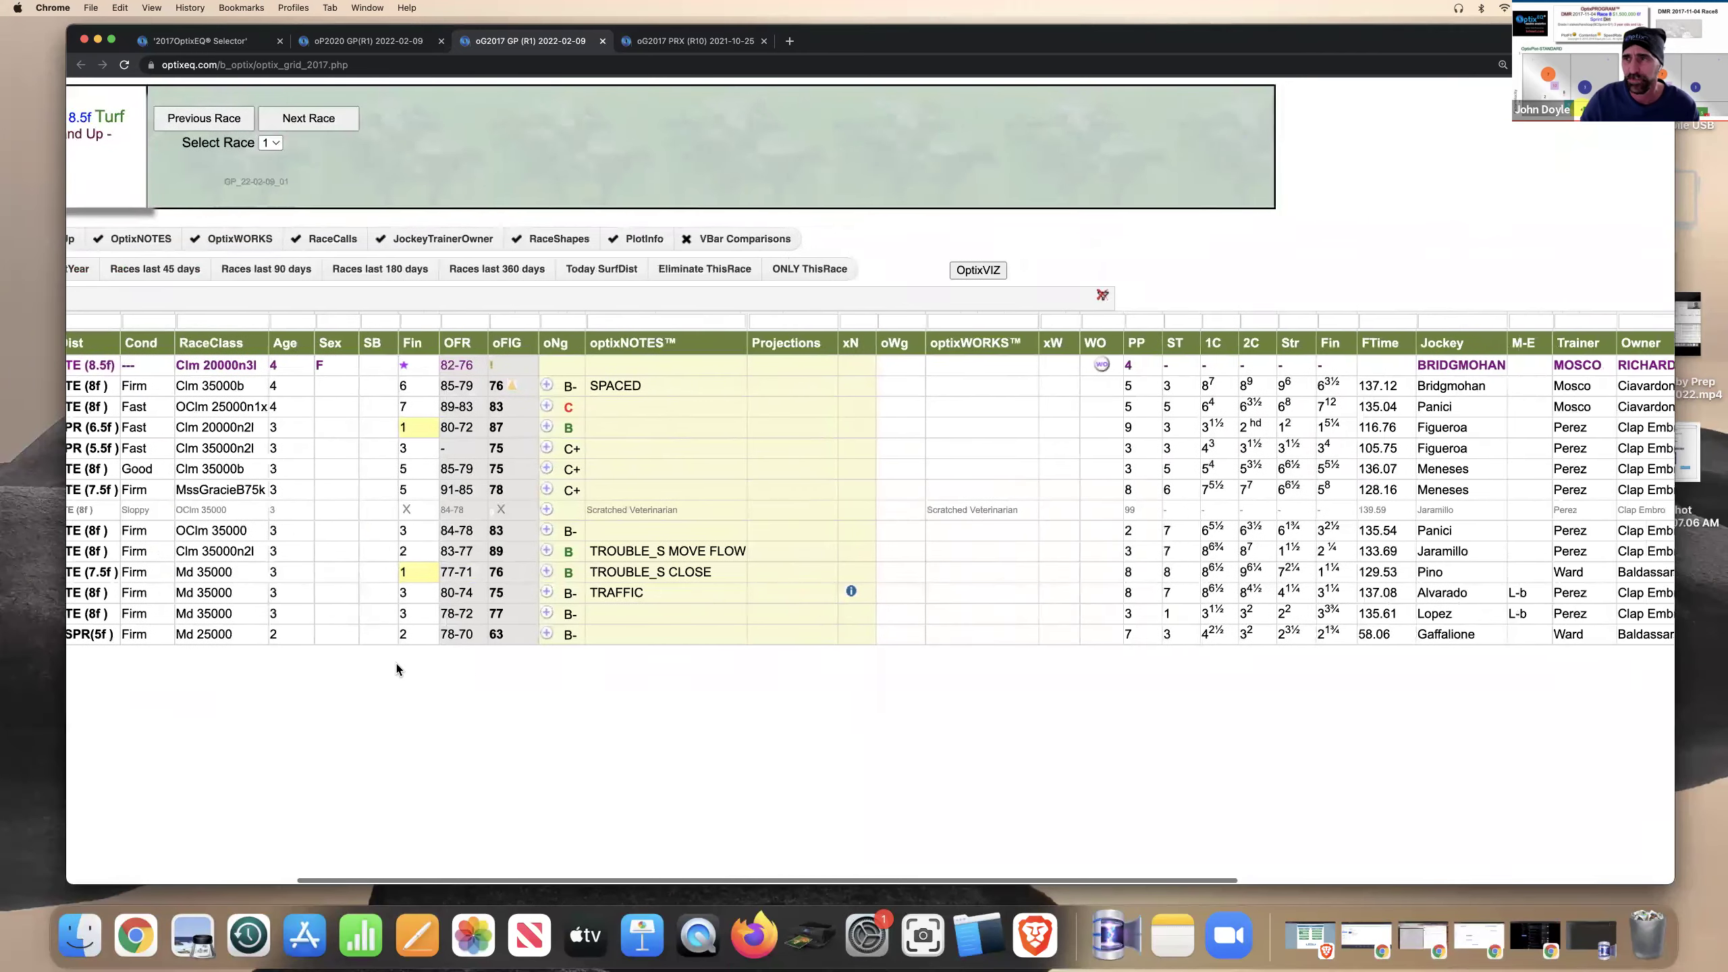
scroll(398, 670, right, 5)
scroll(399, 670, left, 7)
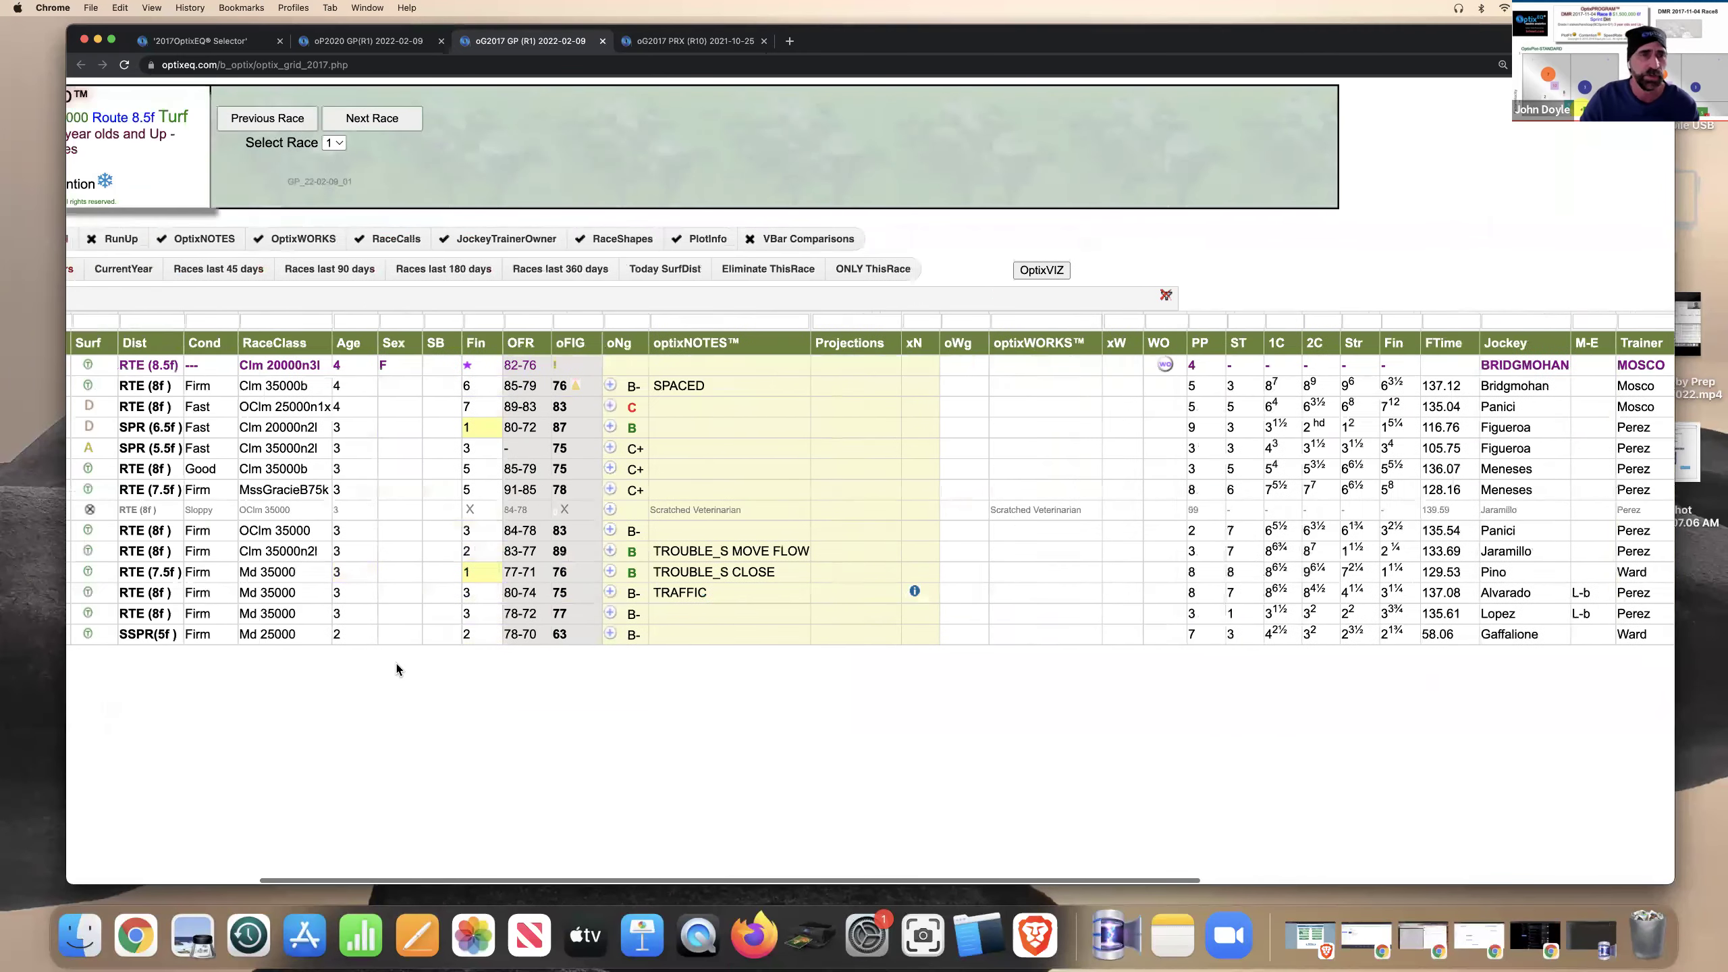
scroll(398, 669, left, 5)
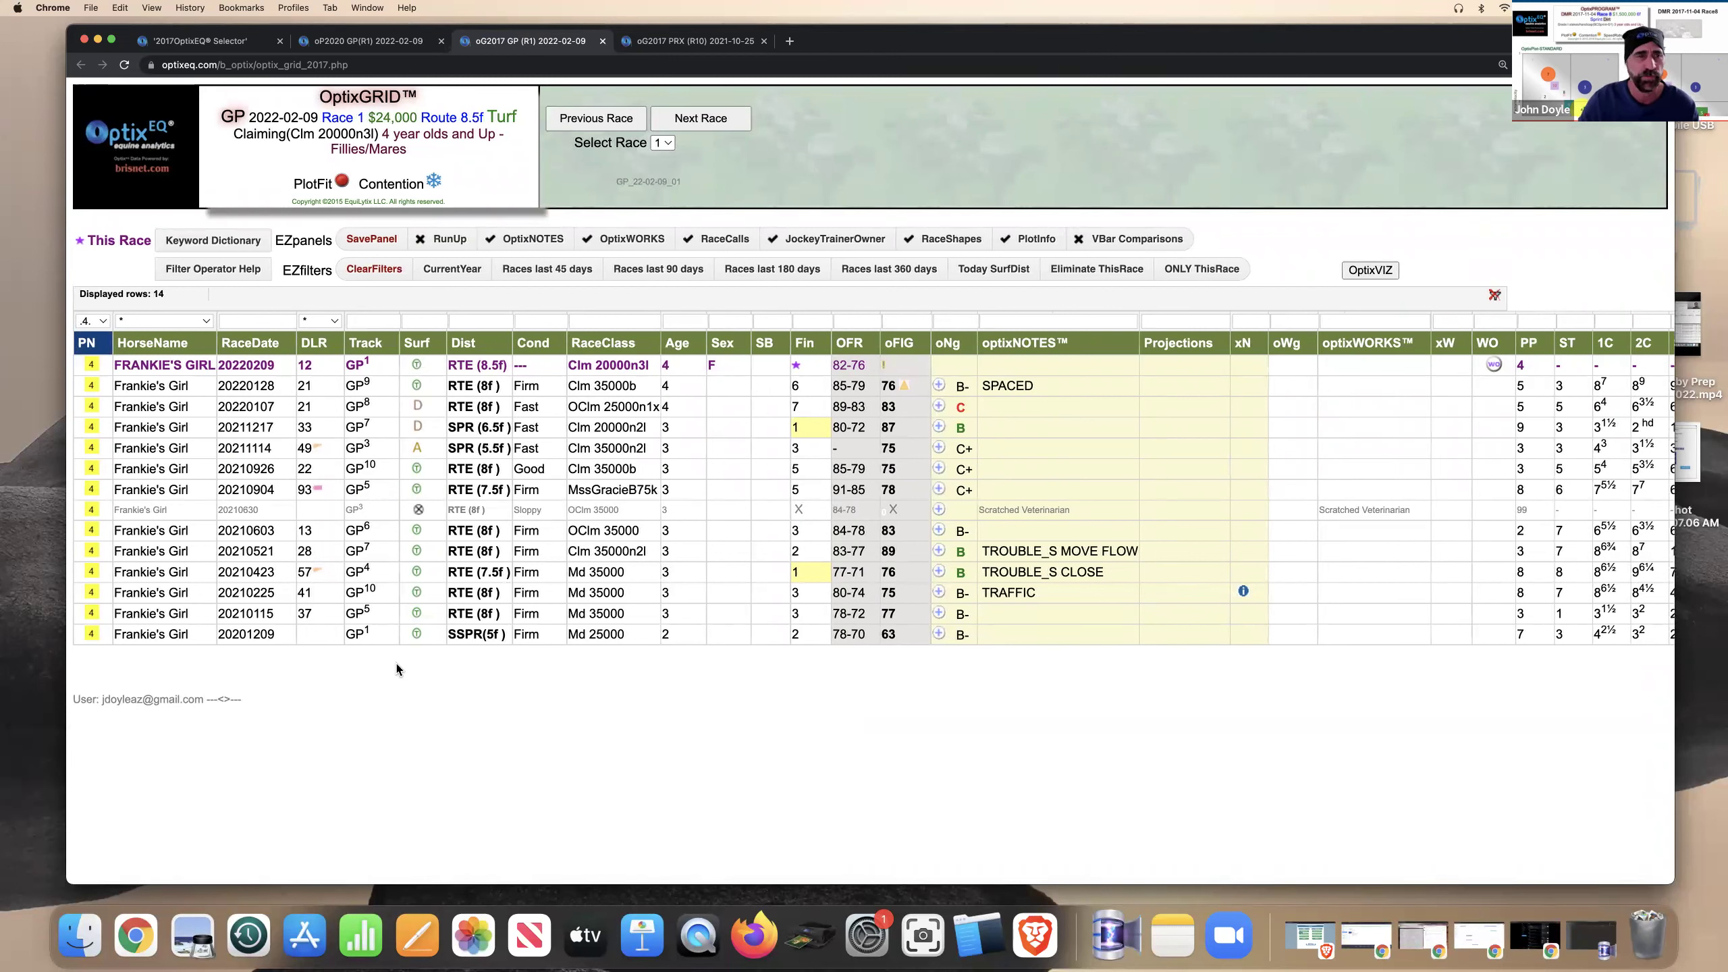
click(93, 321)
click(94, 342)
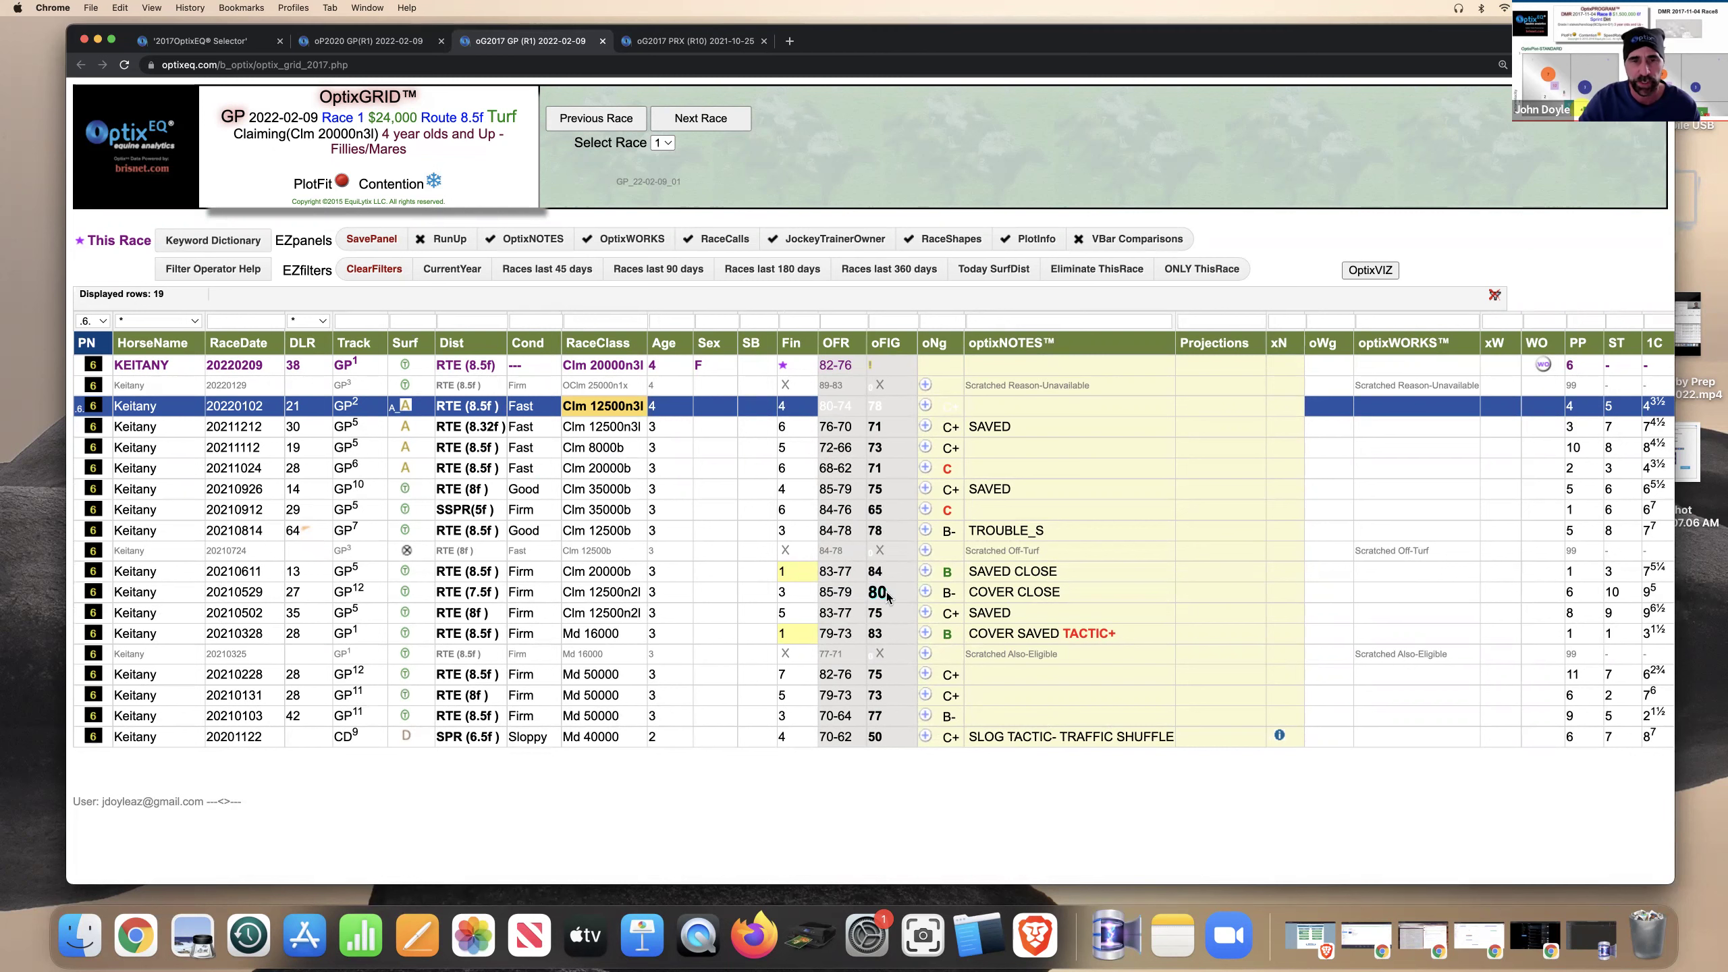
click(413, 323)
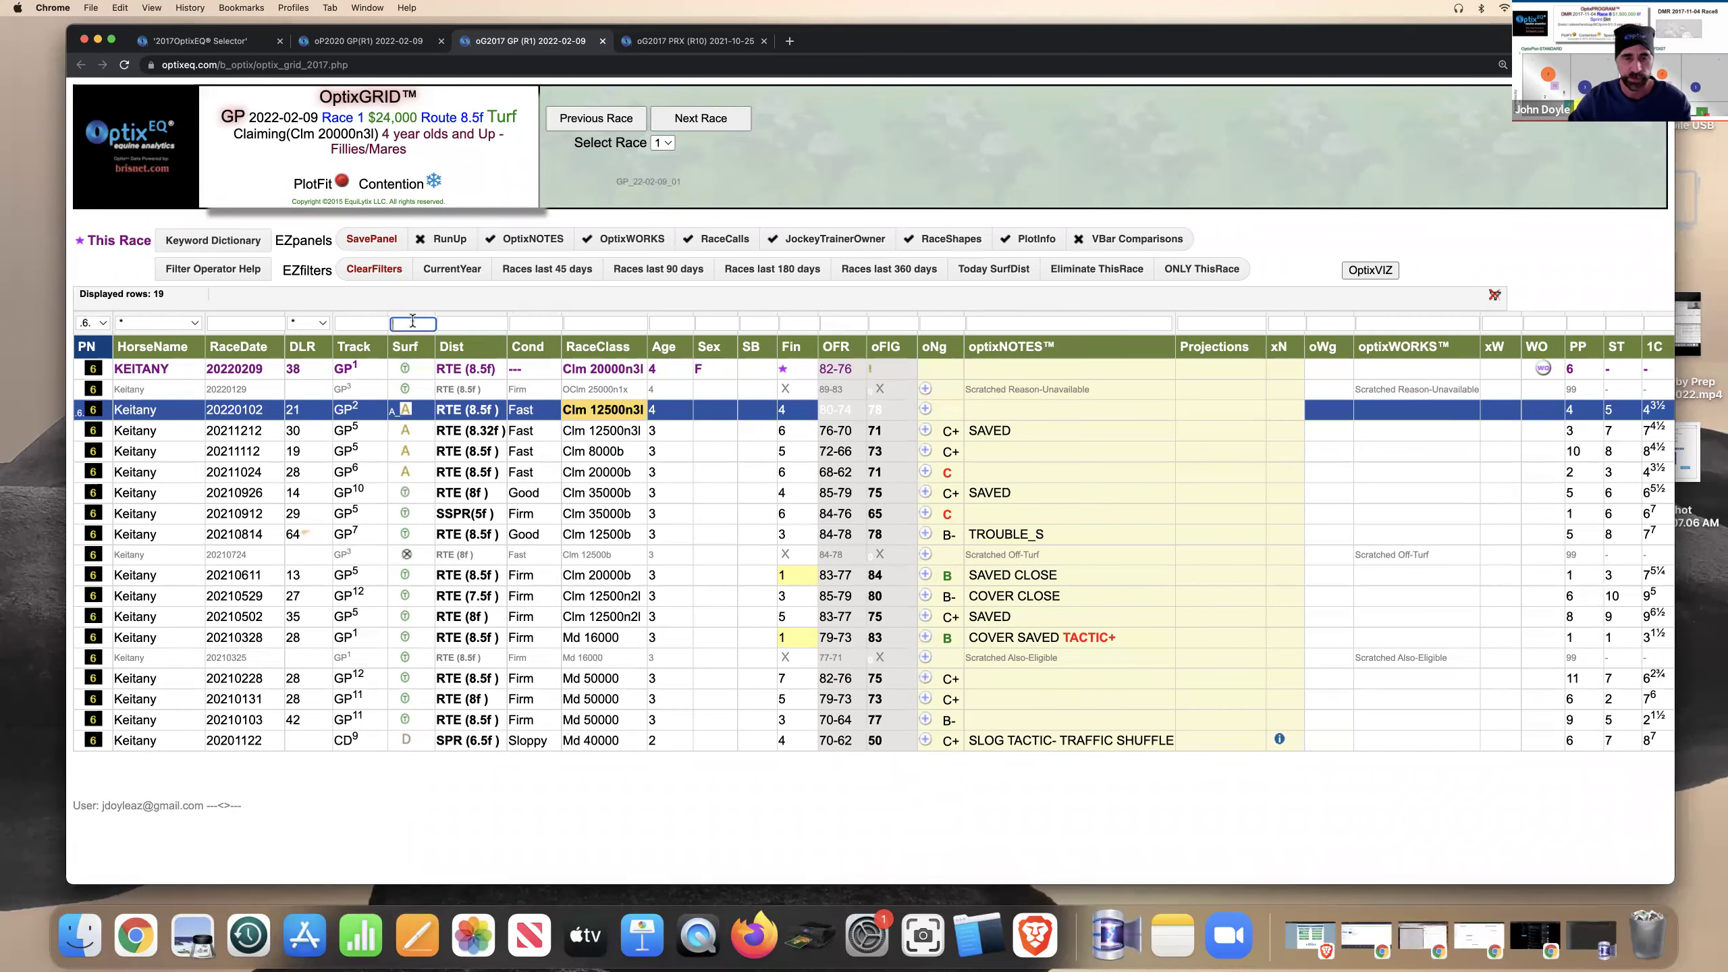
text(t)
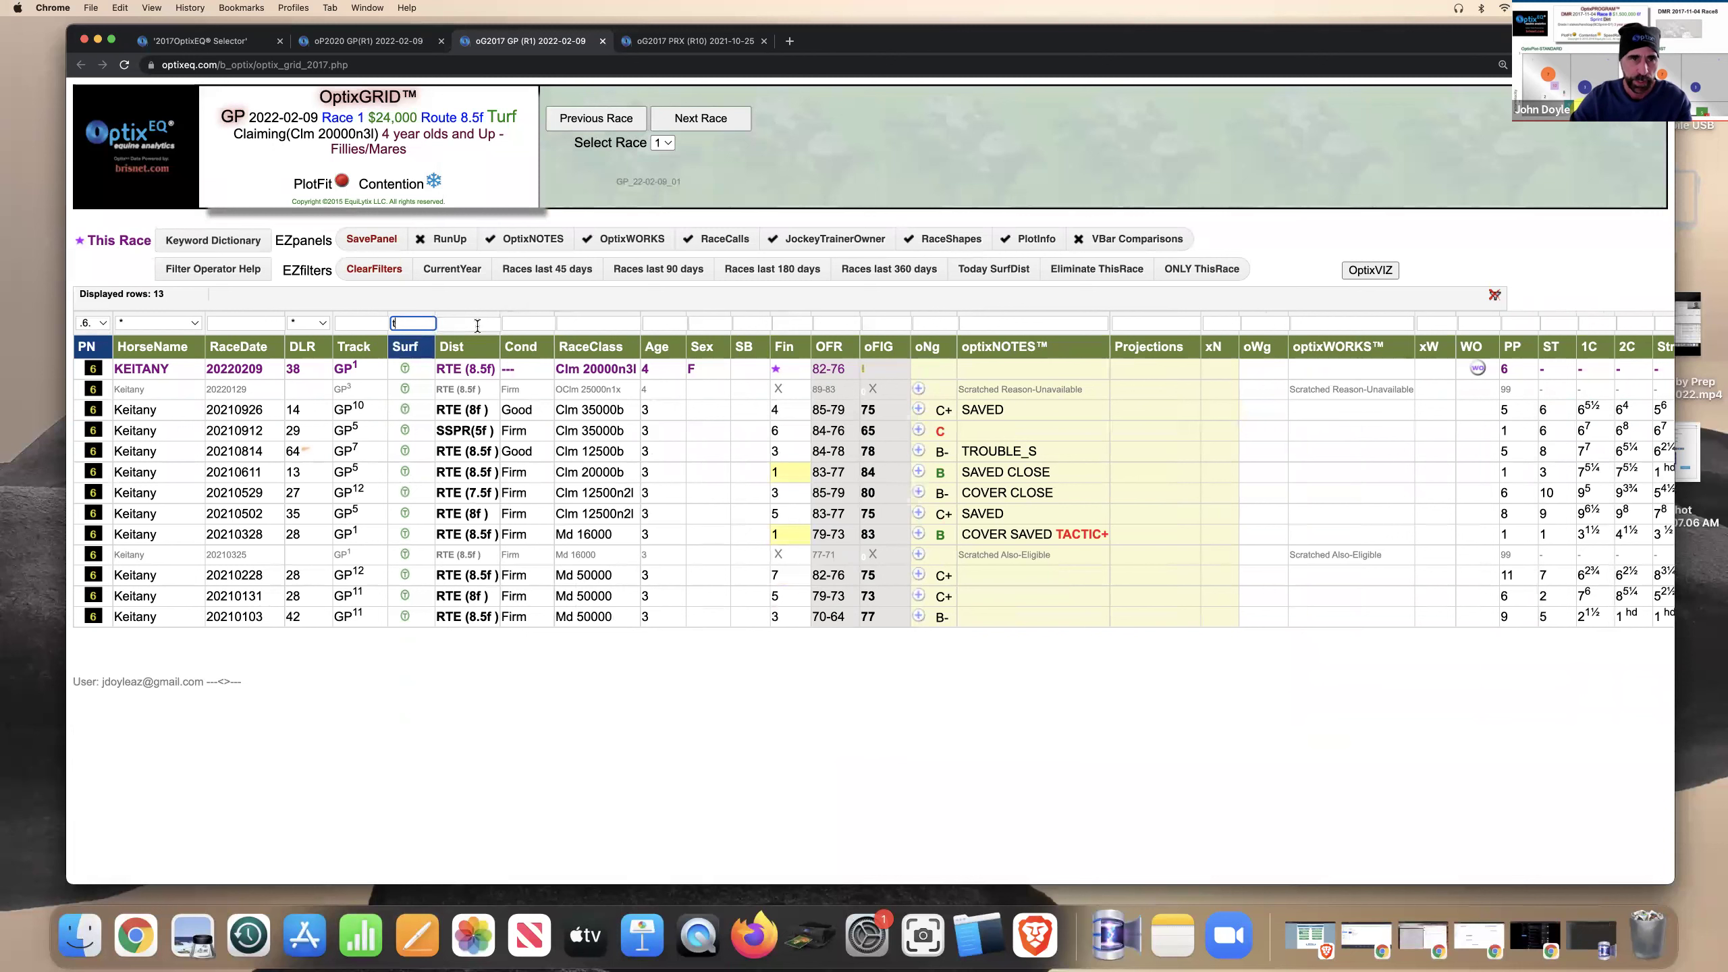
click(477, 324)
text(8.5)
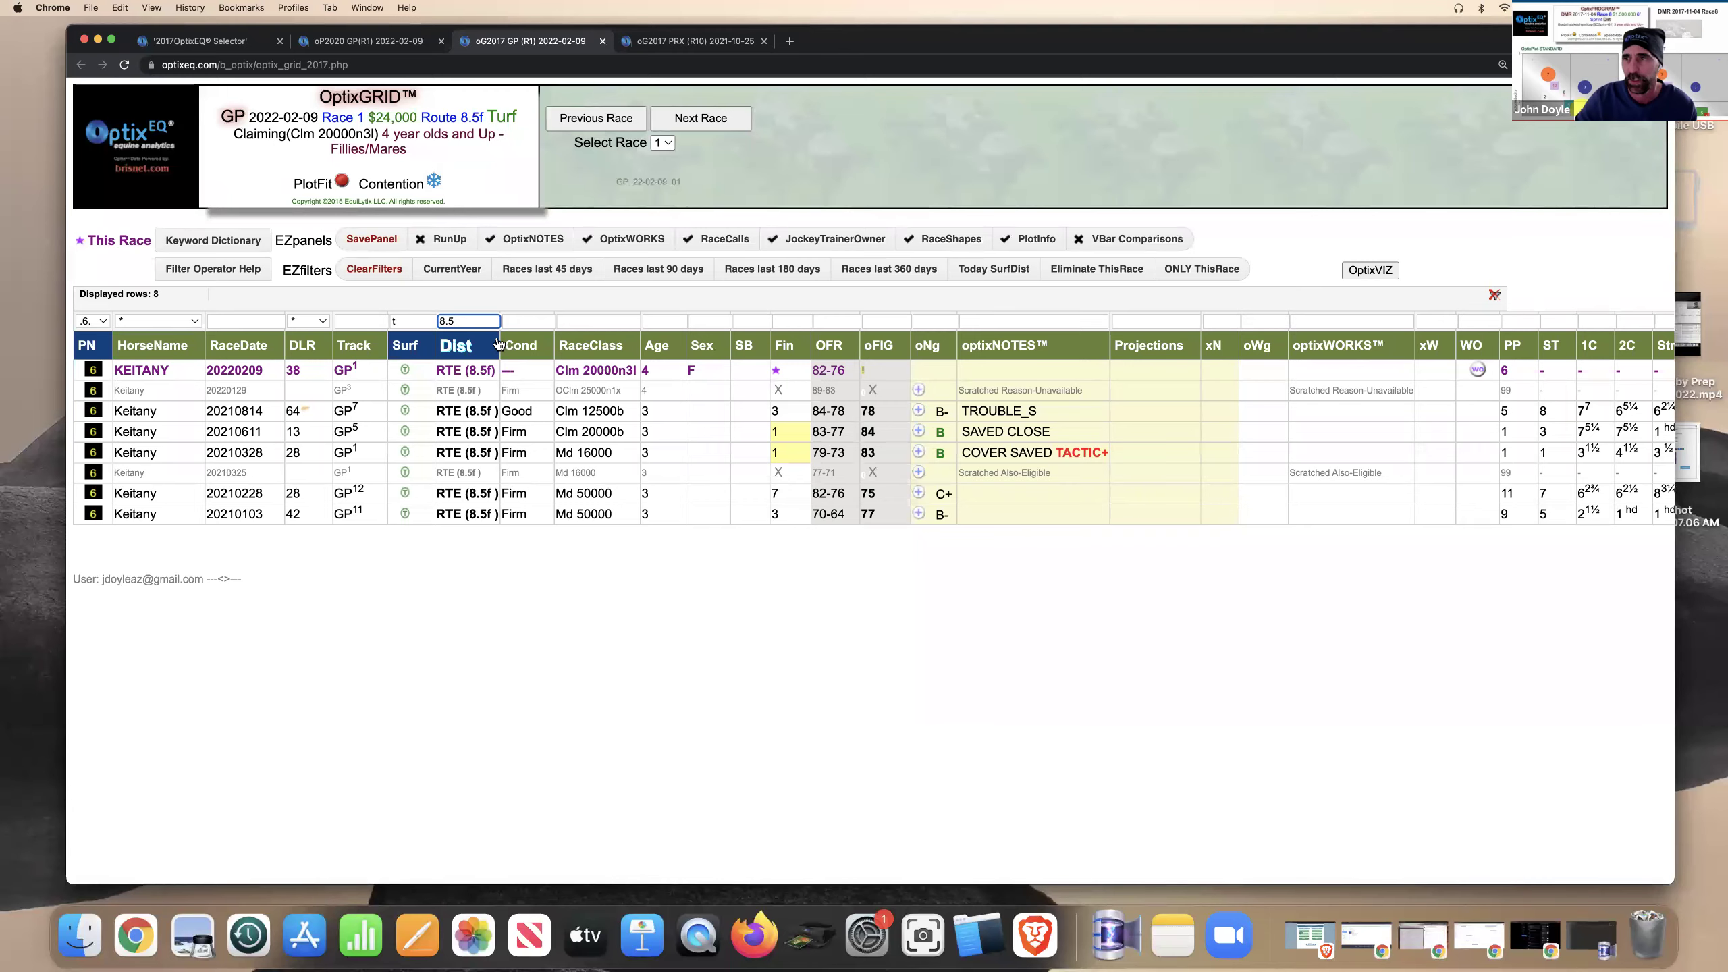
scroll(497, 344, right, 5)
scroll(496, 344, left, 5)
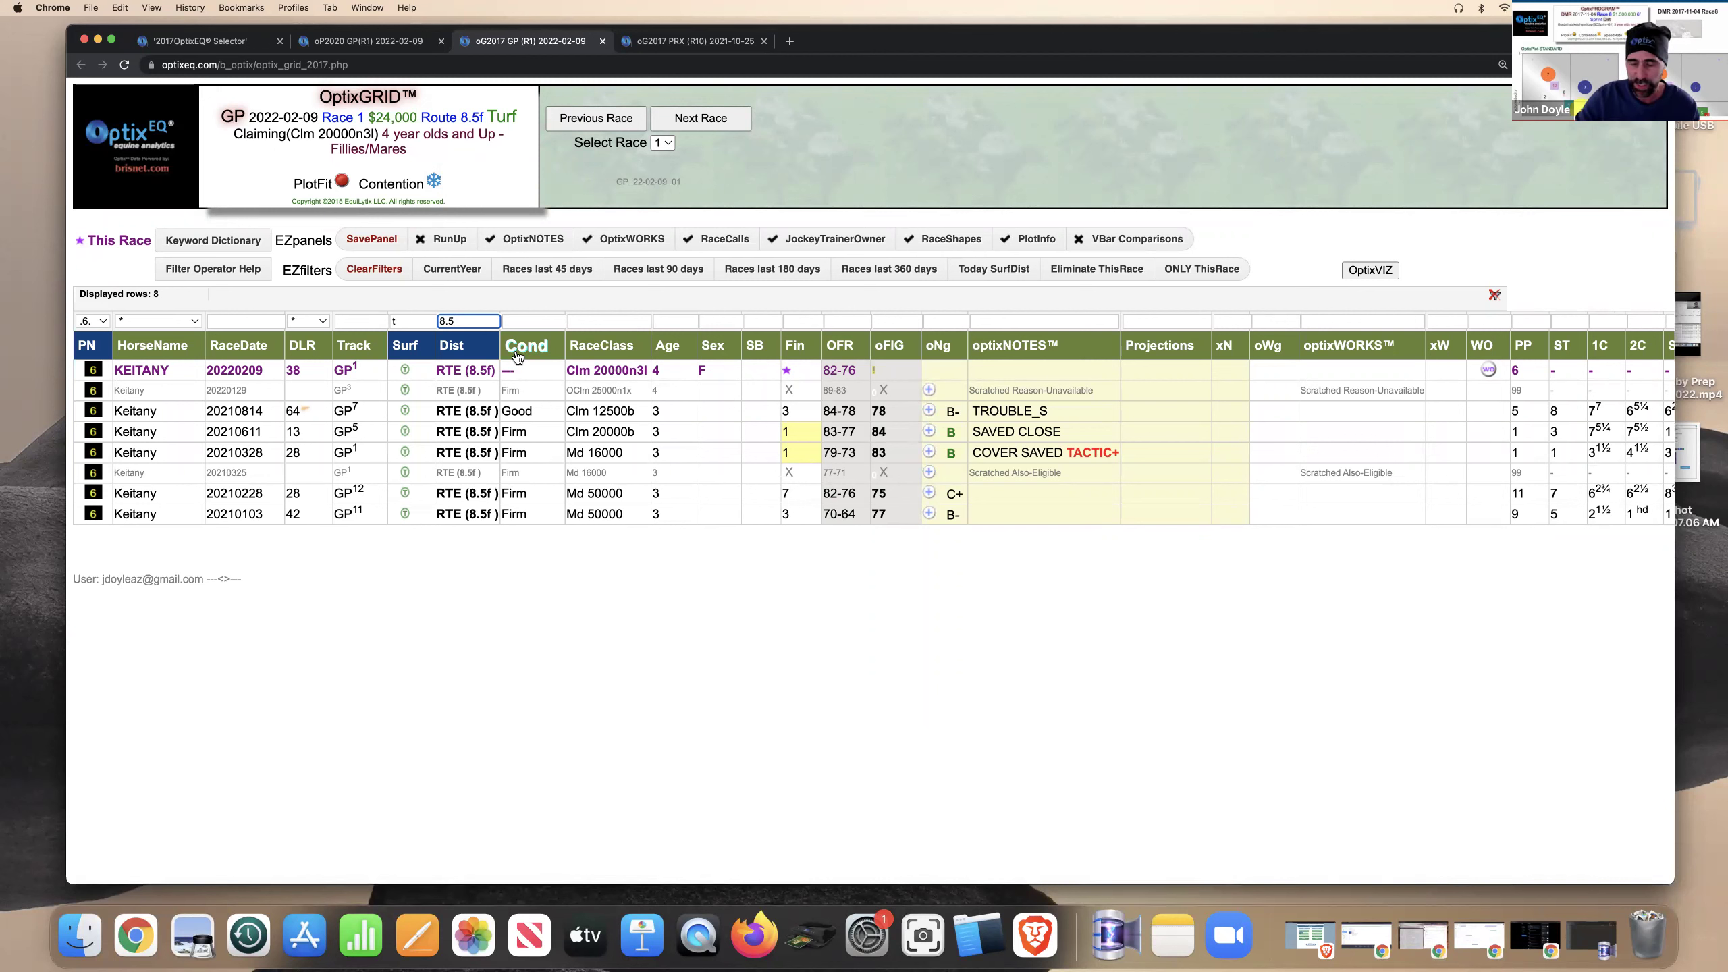
key(BackSpace)
key(BackSpace)
key(BackSpace)
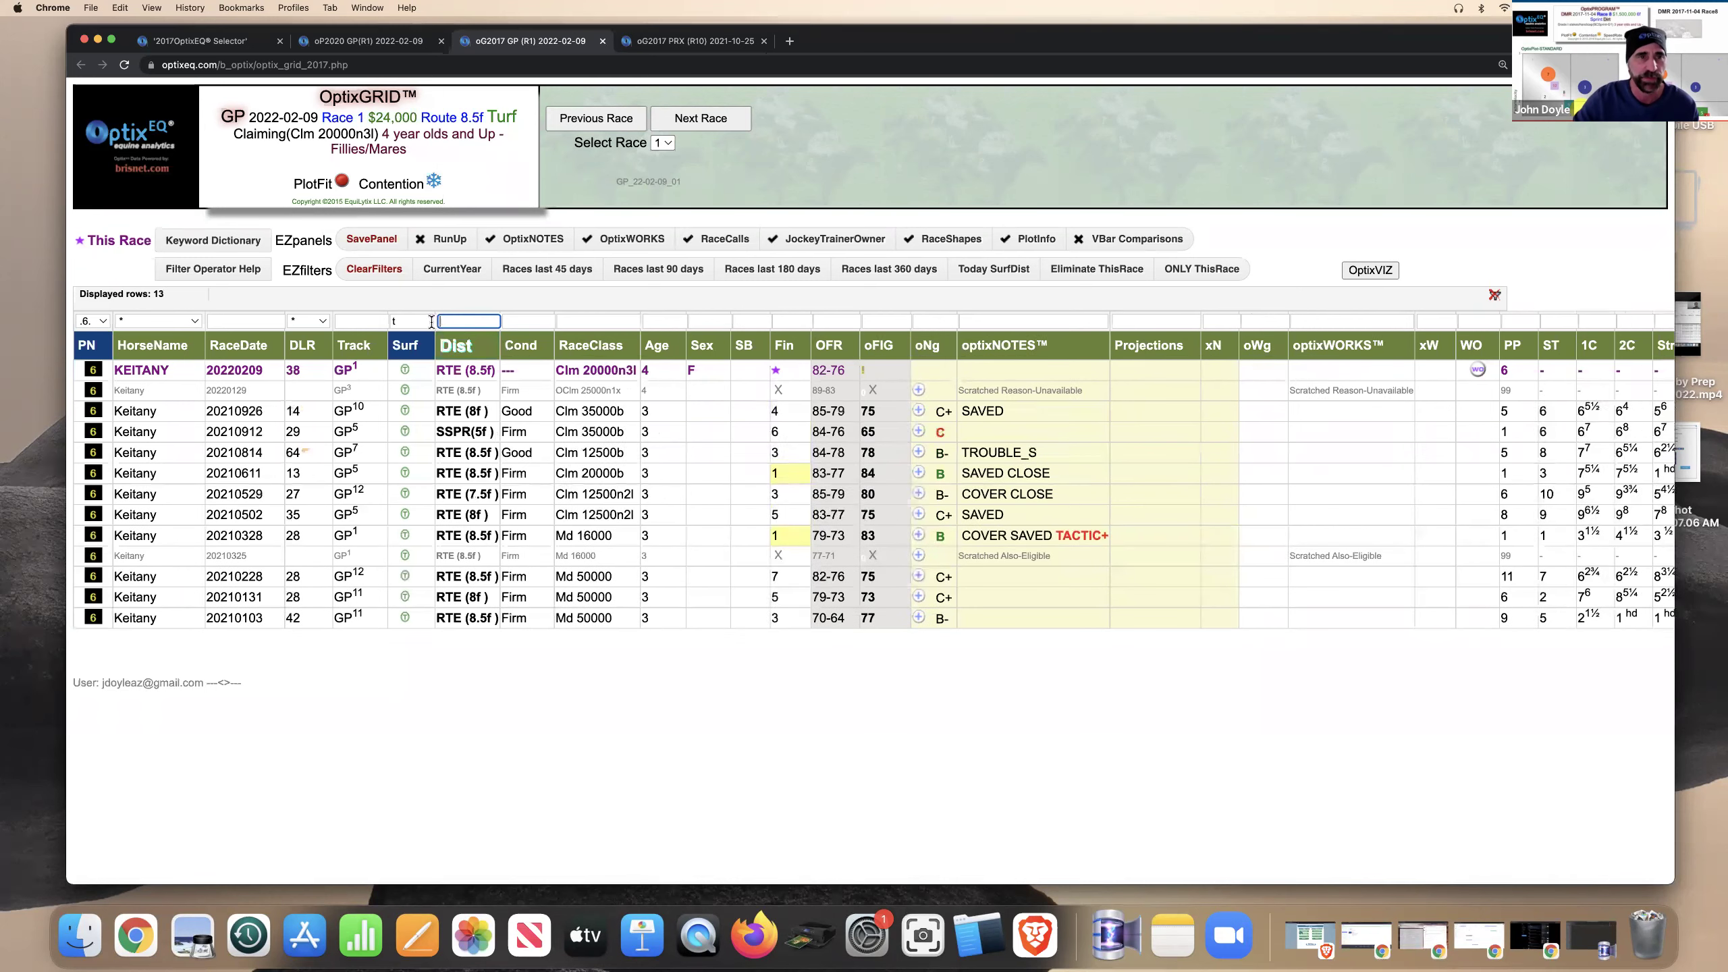
click(432, 322)
key(BackSpace)
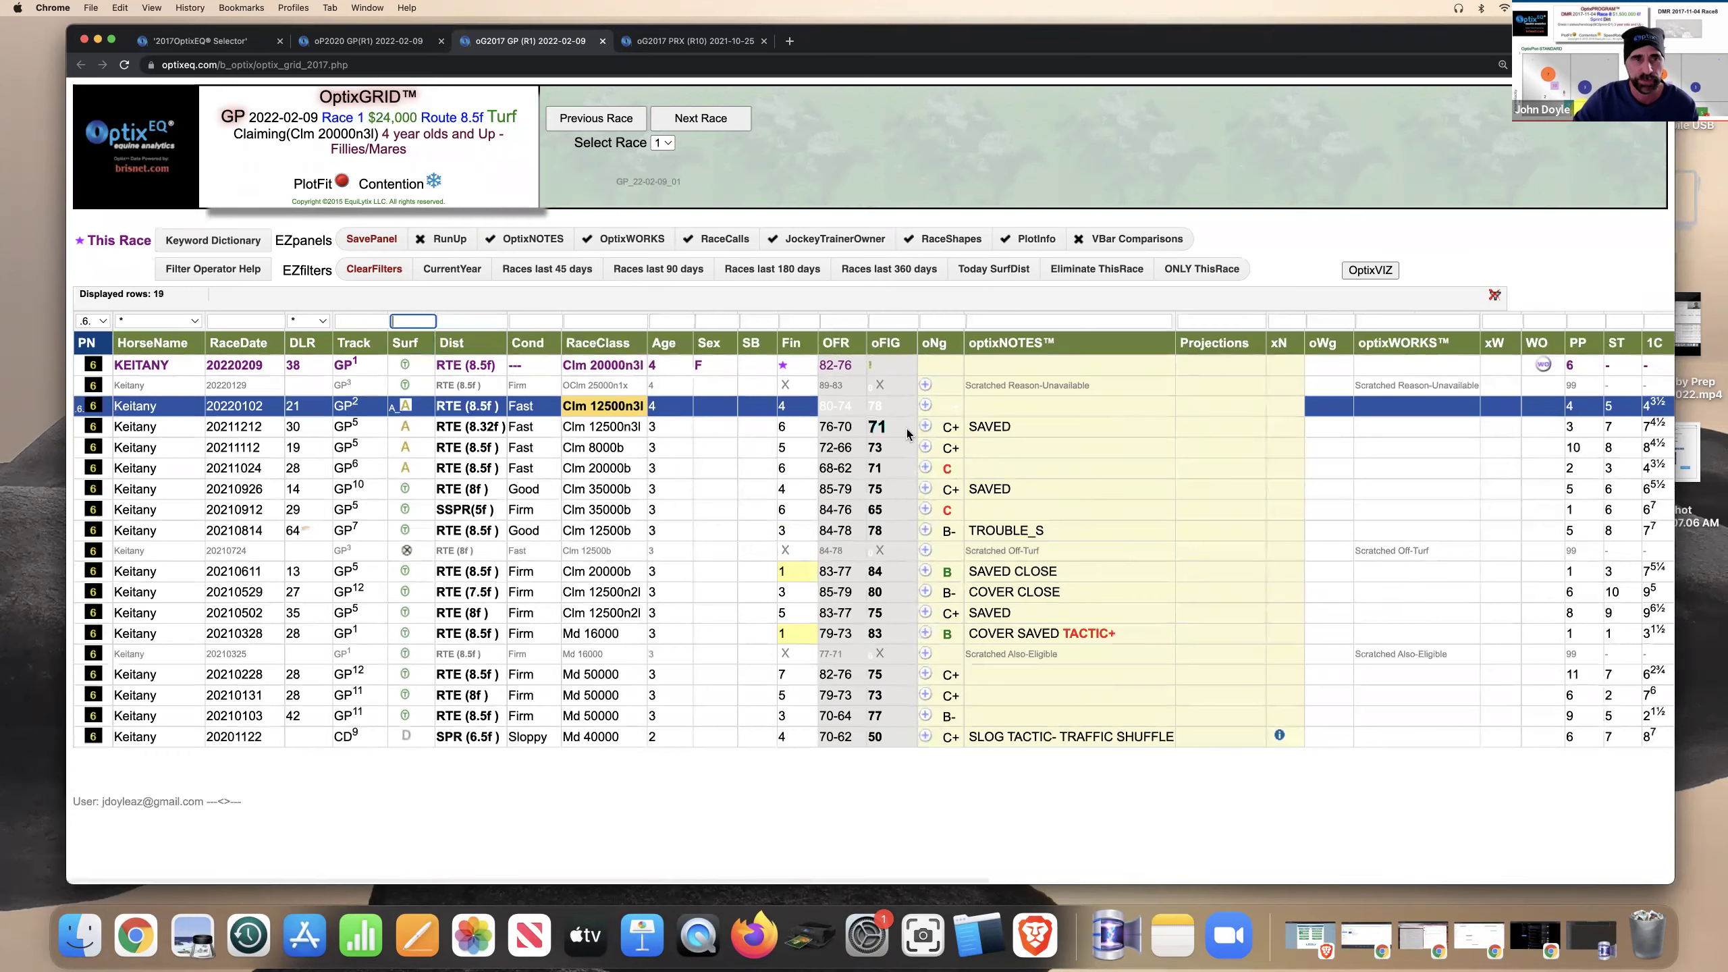
Scroll across Keitany's 19 past-race rows to review the running-line and jockey columns
scroll(909, 434, right, 10)
scroll(891, 439, right, 10)
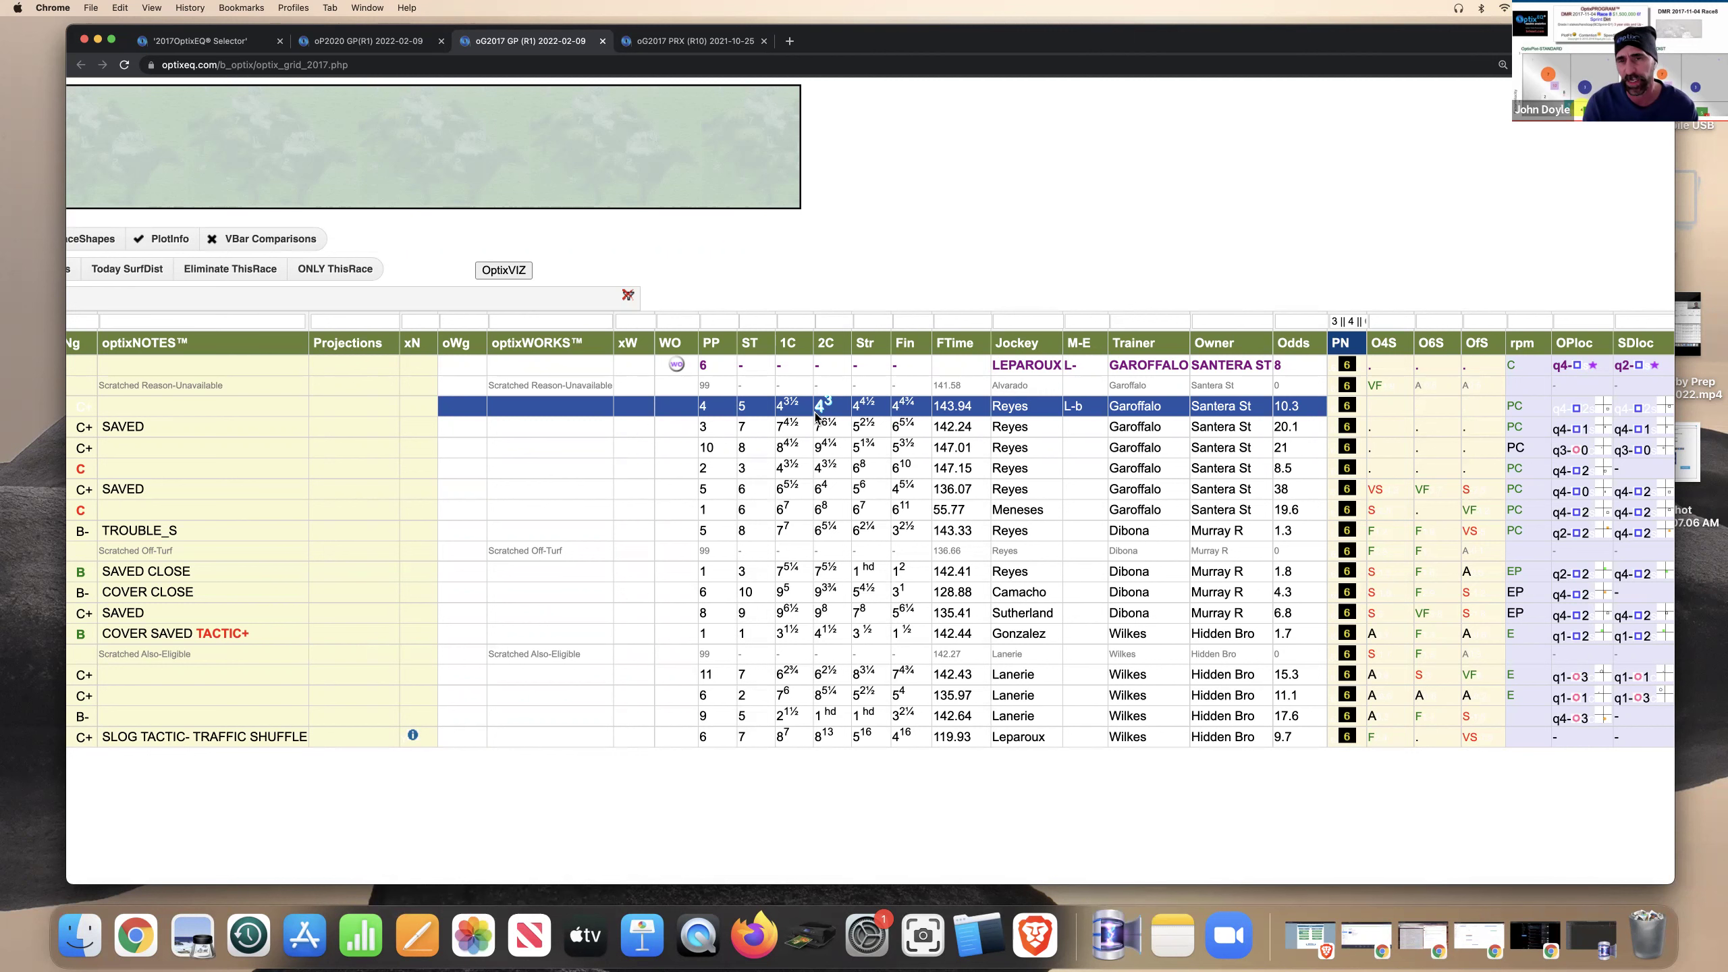
scroll(815, 415, left, 1)
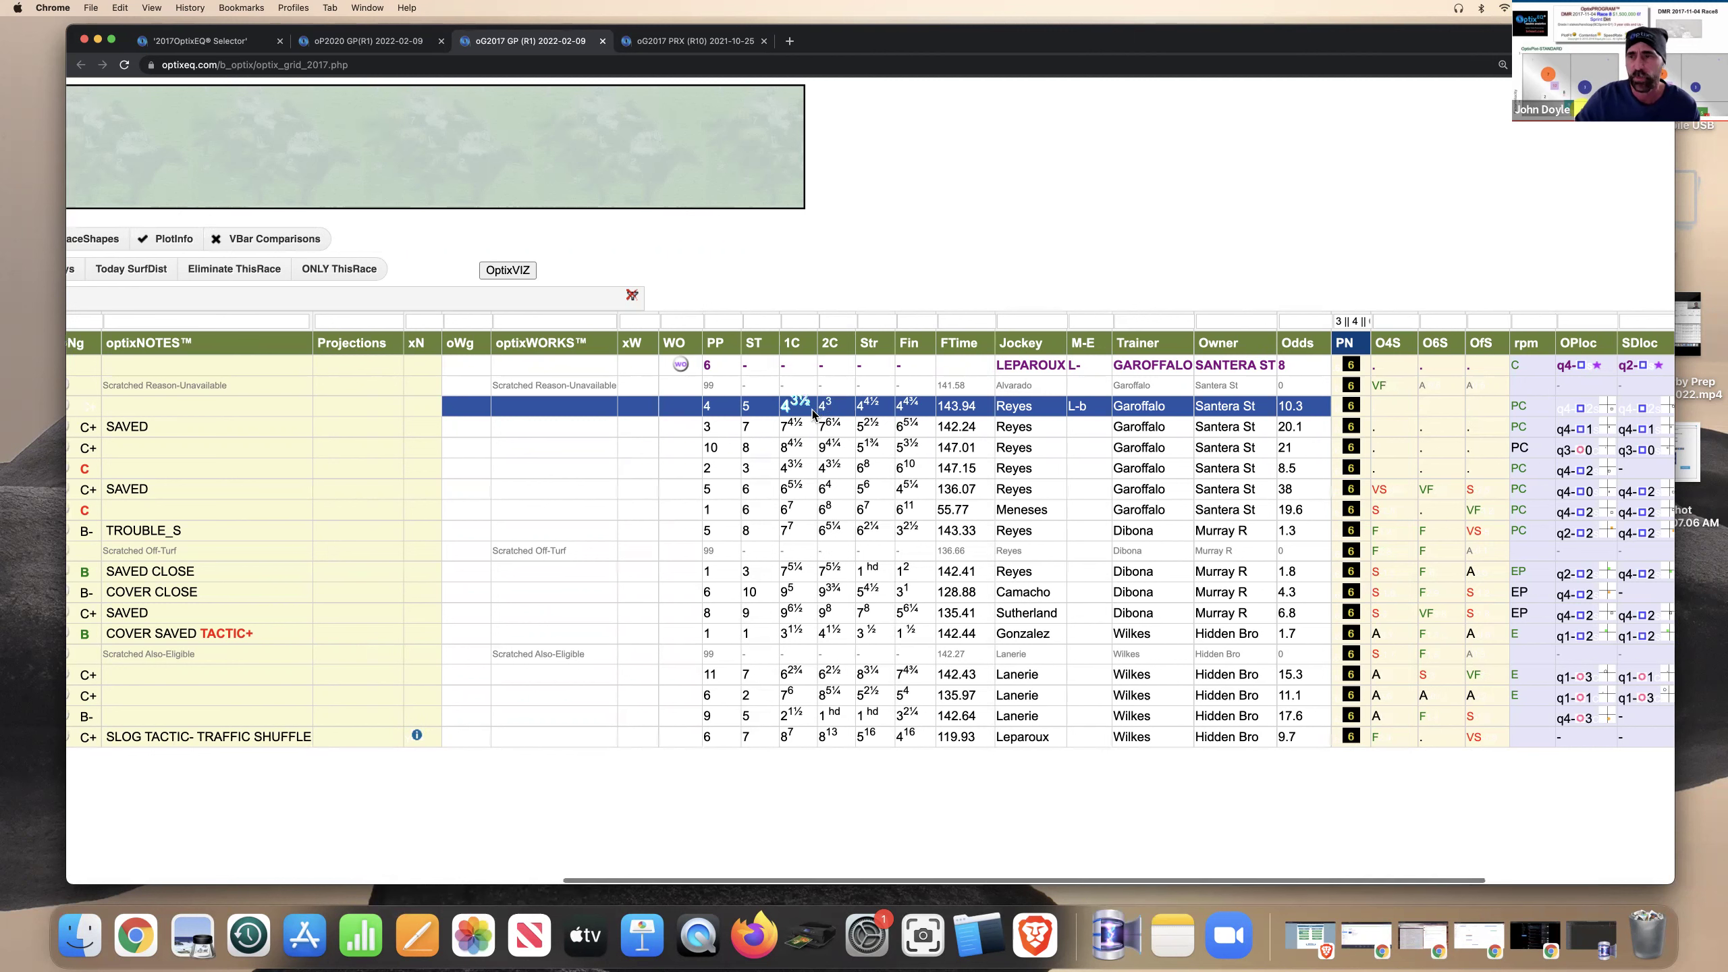
scroll(812, 413, left, 6)
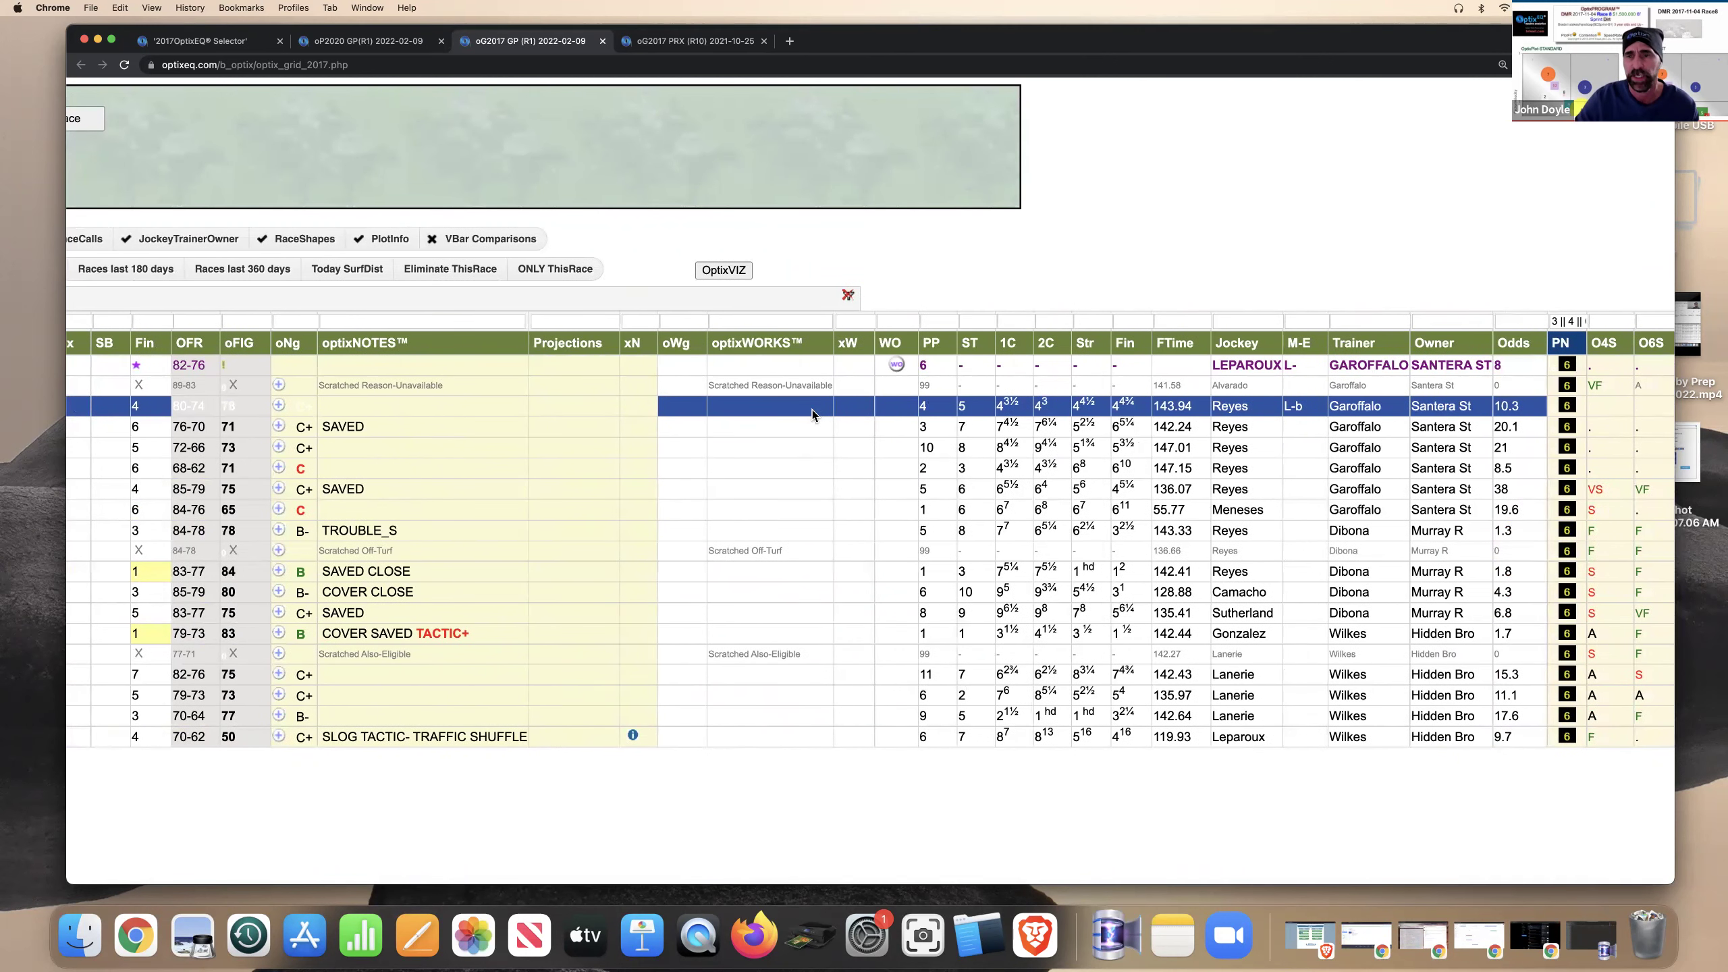
scroll(857, 535, left, 1)
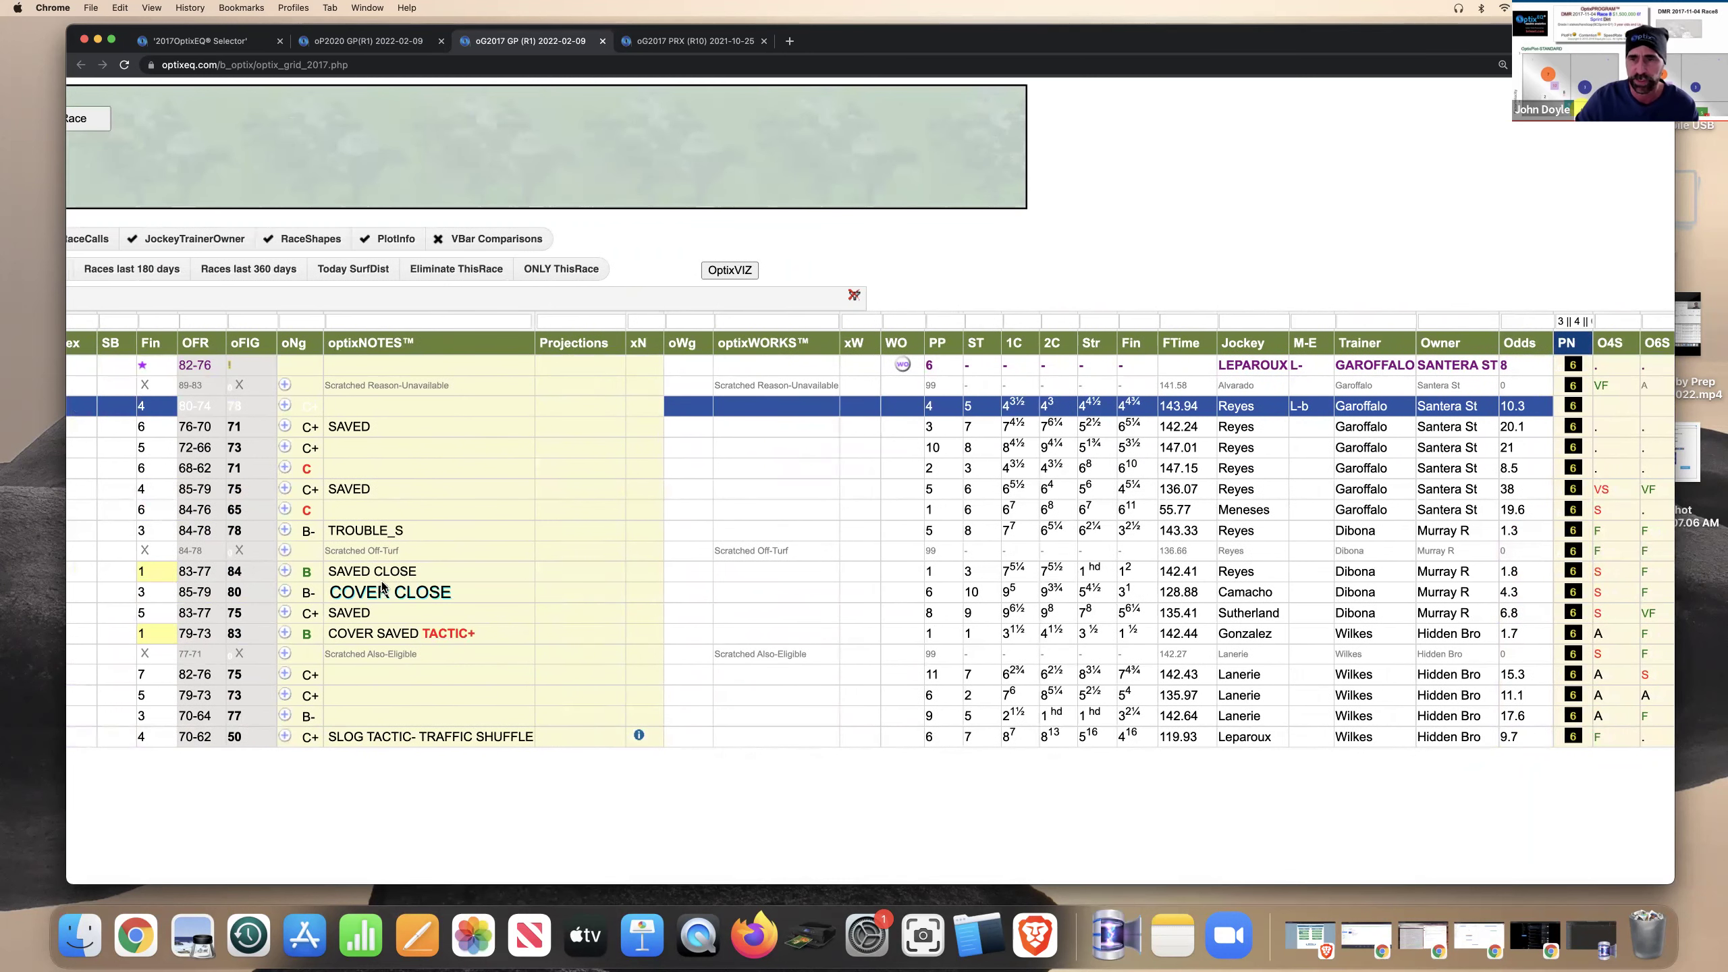
scroll(411, 582, right, 4)
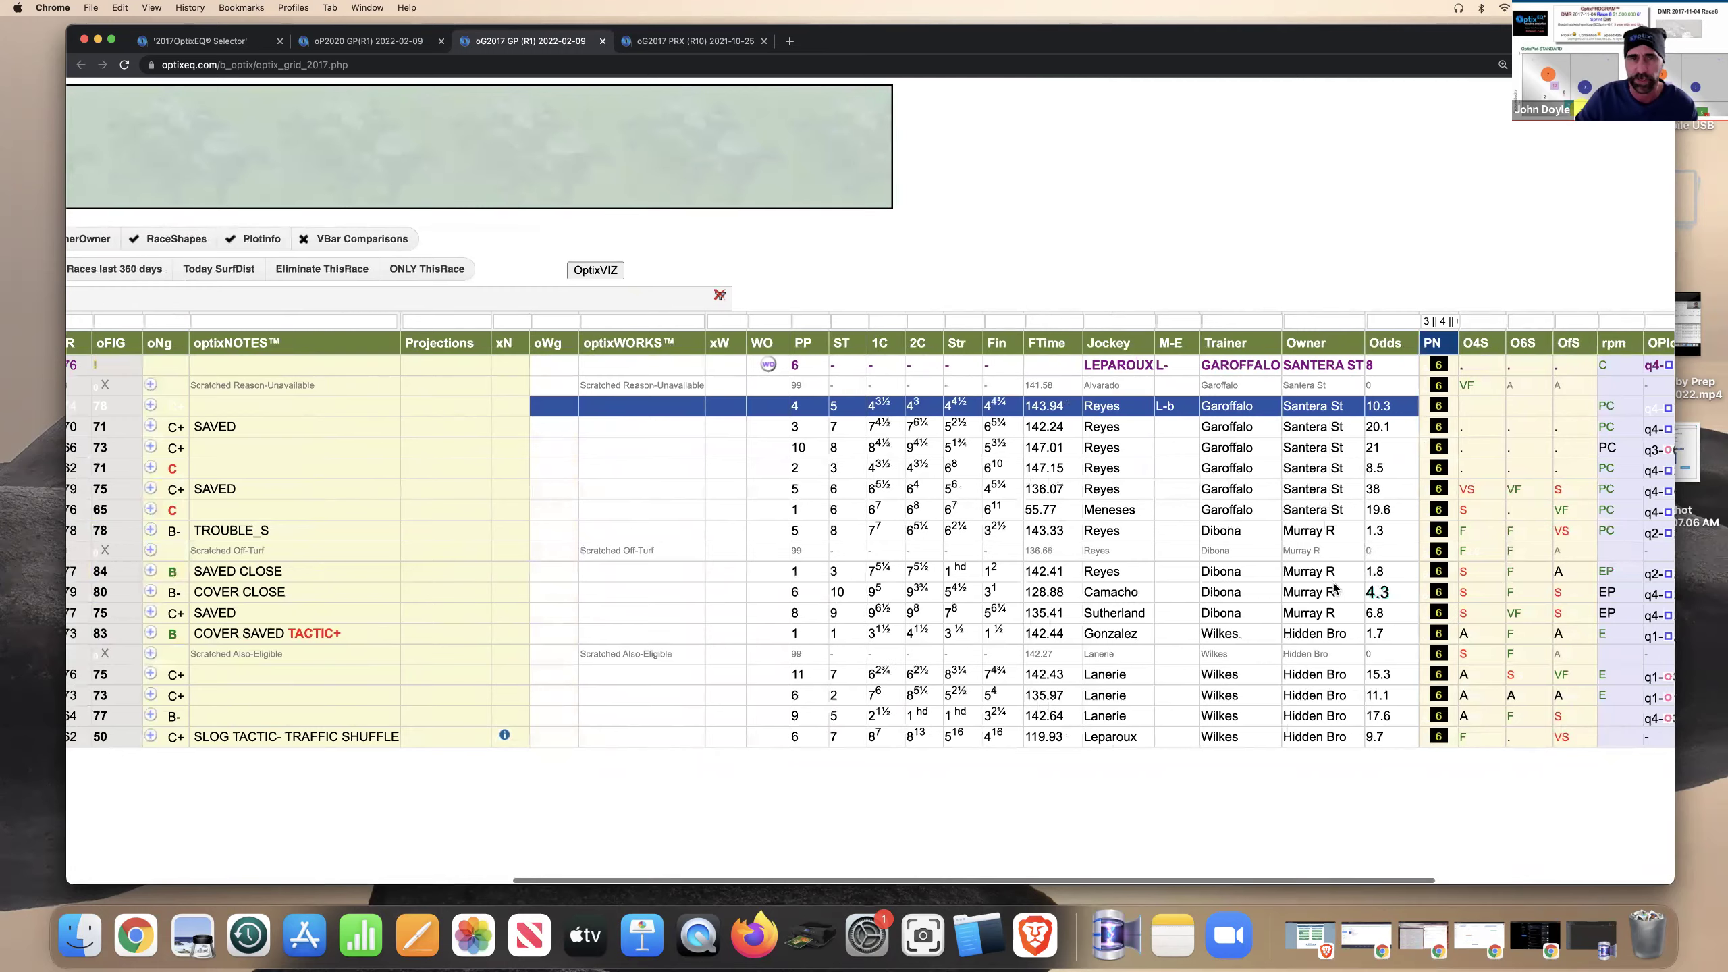
scroll(1333, 586, left, 15)
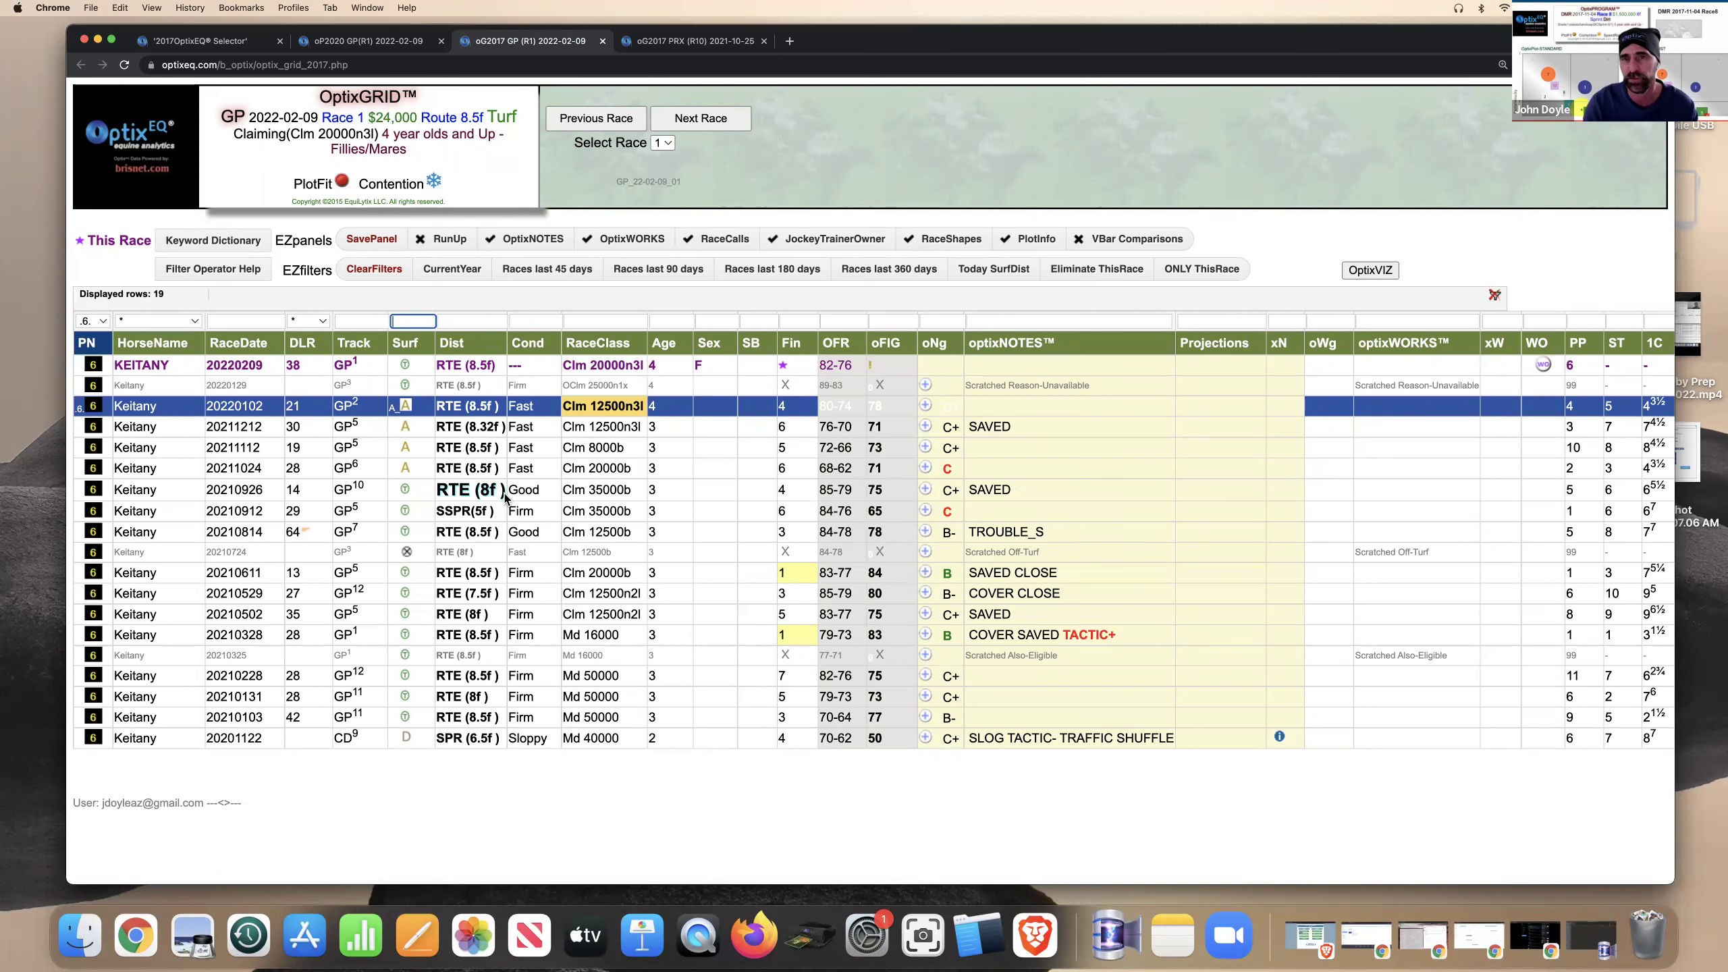
scroll(538, 495, right, 10)
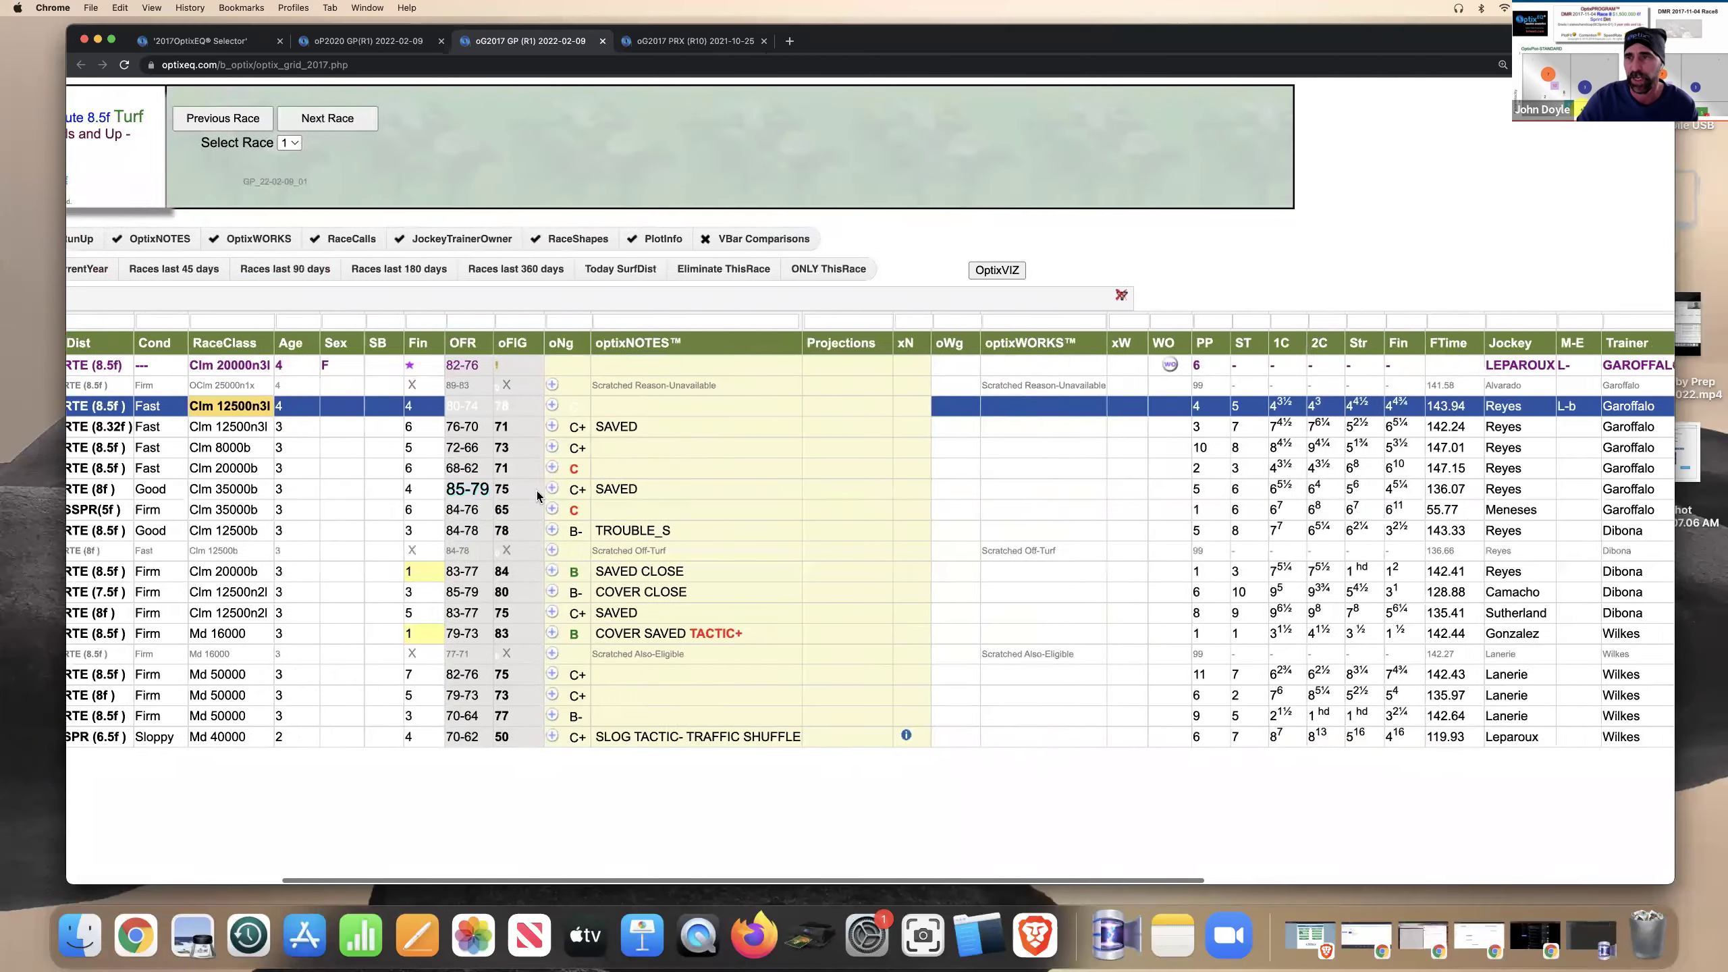
scroll(537, 496, right, 6)
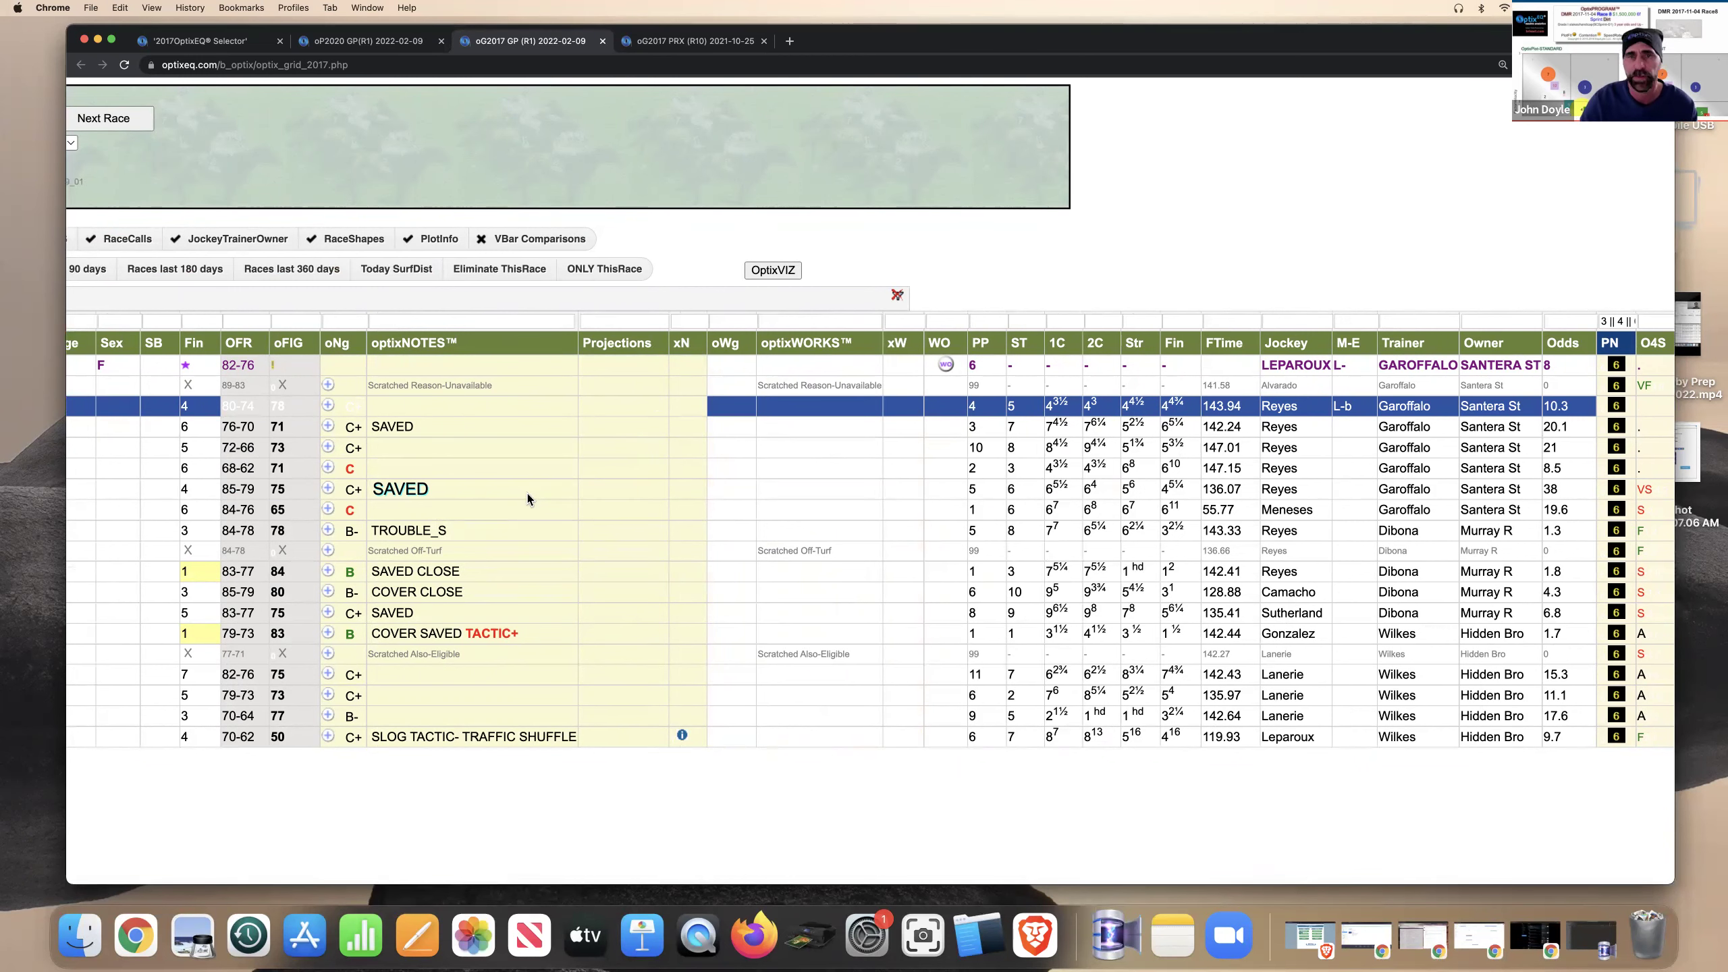
scroll(528, 498, left, 15)
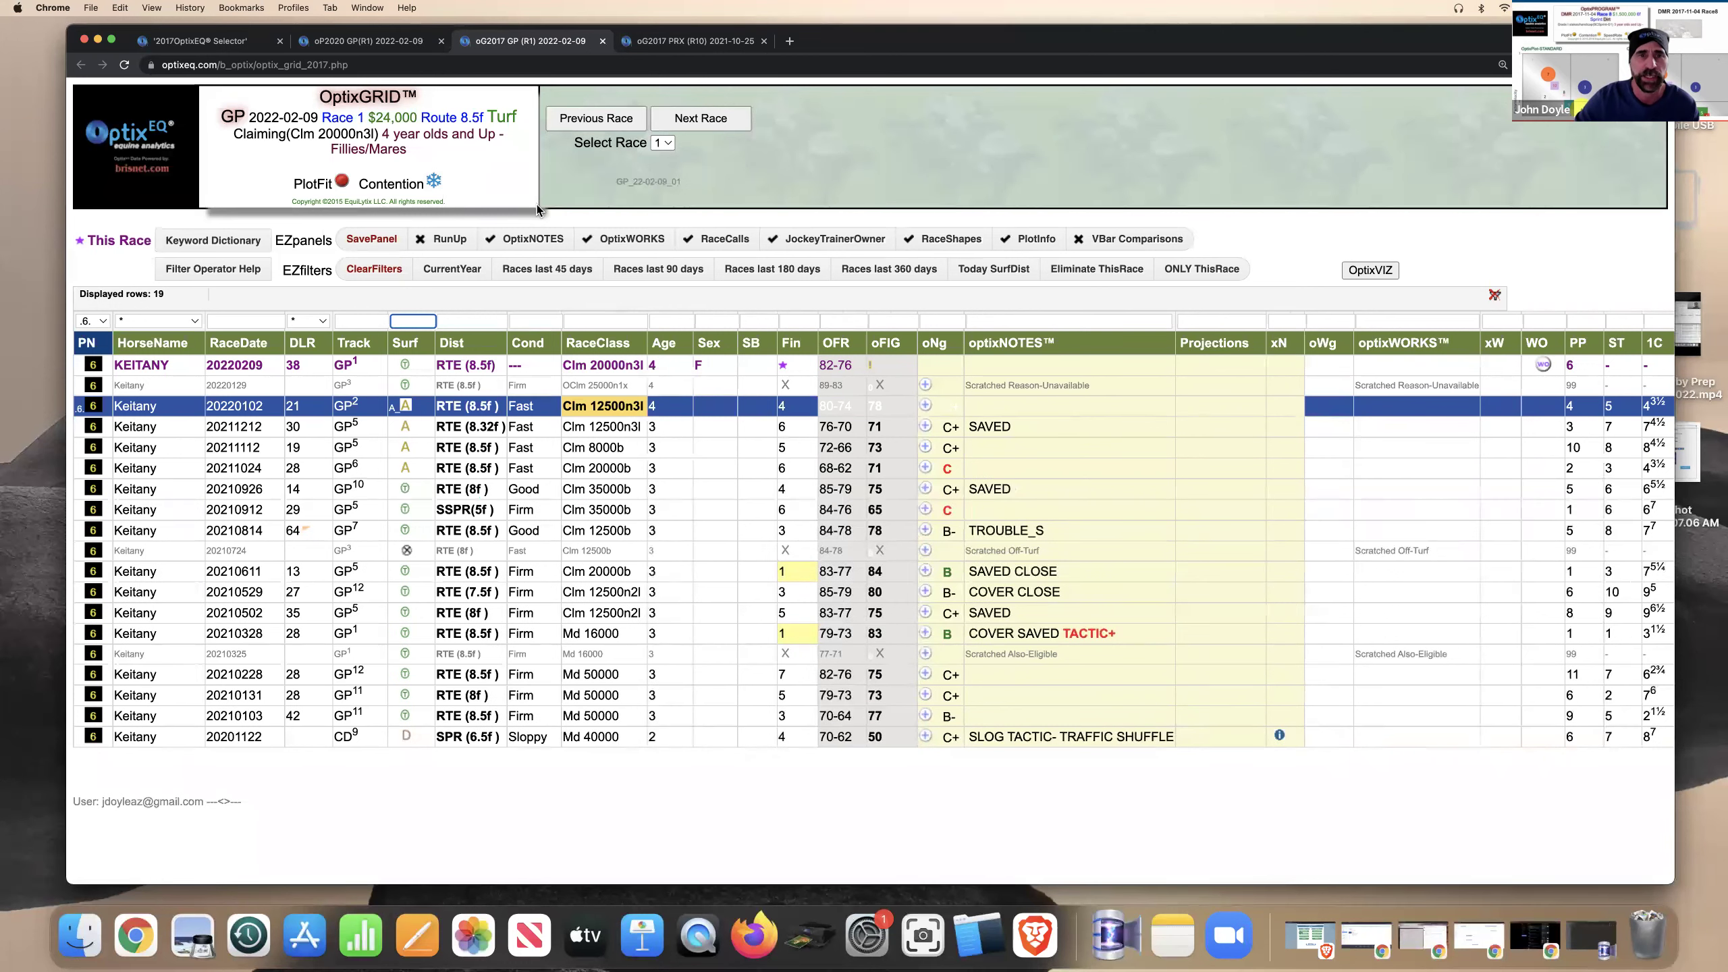
click(391, 45)
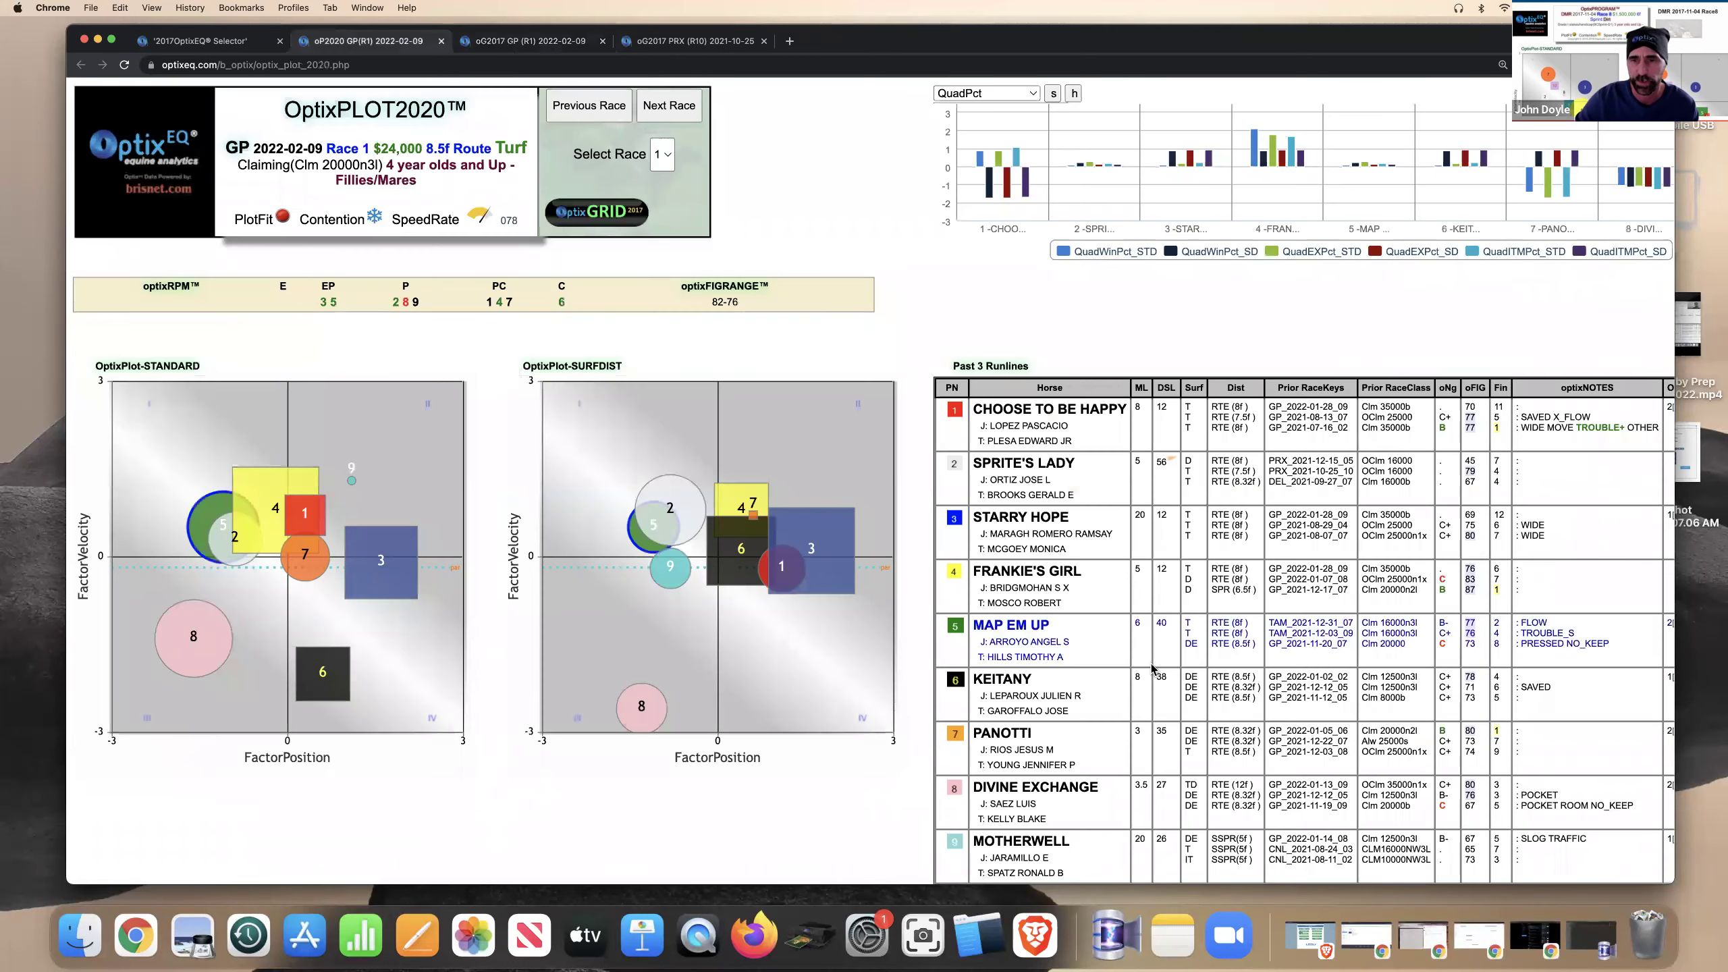